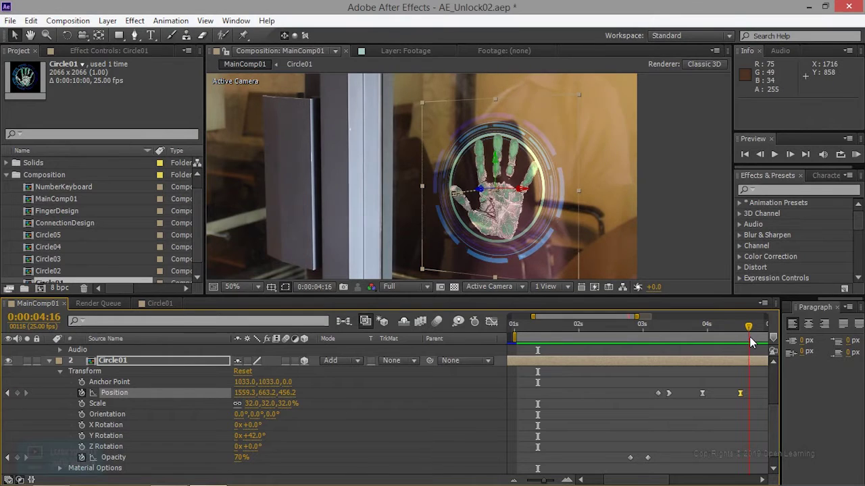
Step: Add the Circle02 composition to MainComp01 as a layer directly above Circle01
left_click(745, 337)
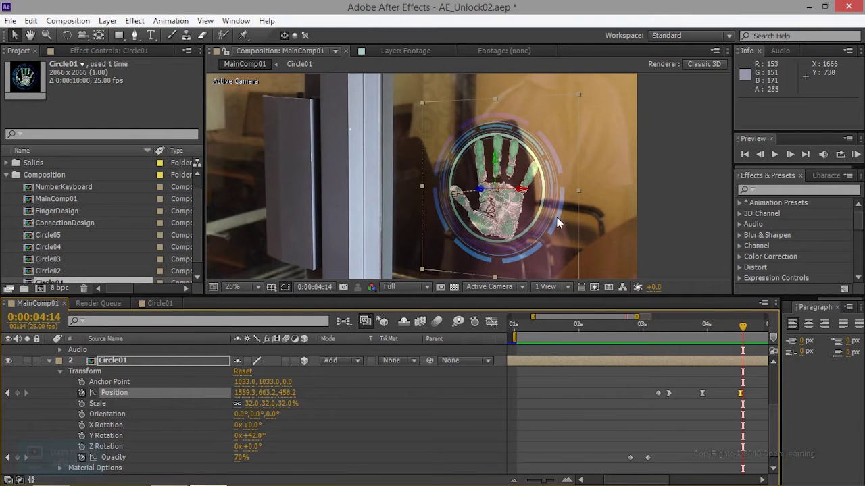
scroll(557, 222, "down", 2)
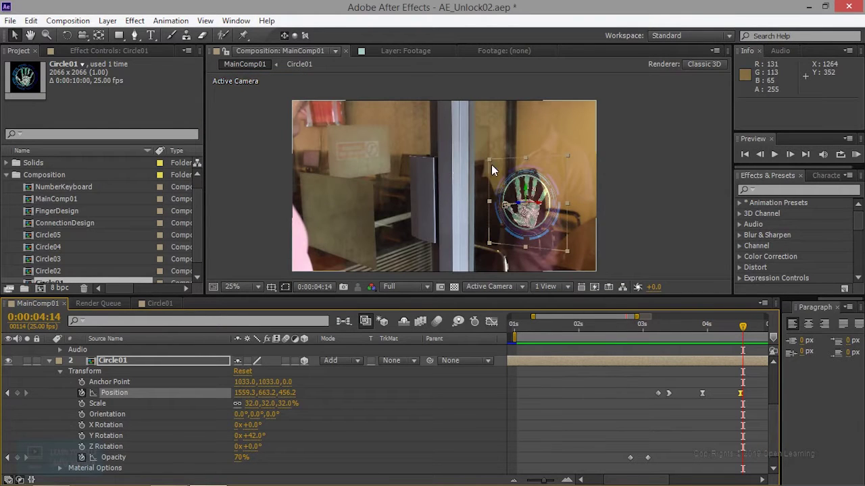
left_click(55, 271)
scroll(55, 275, "down", 1)
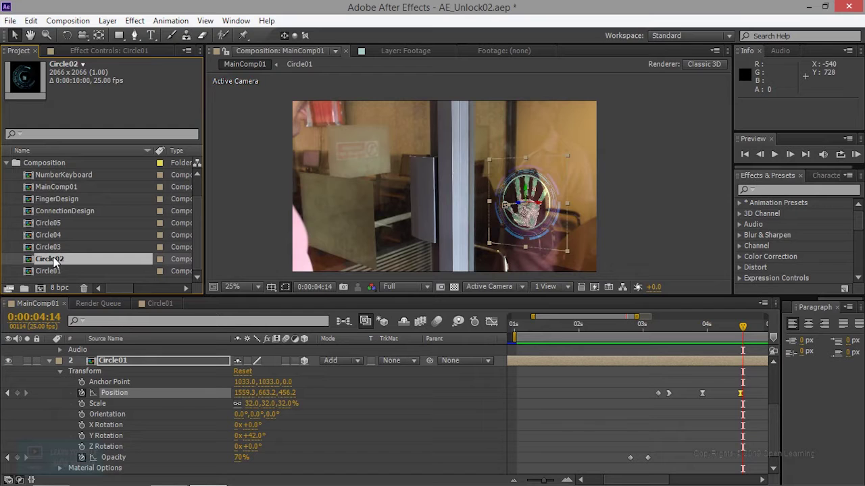
left_click(52, 360)
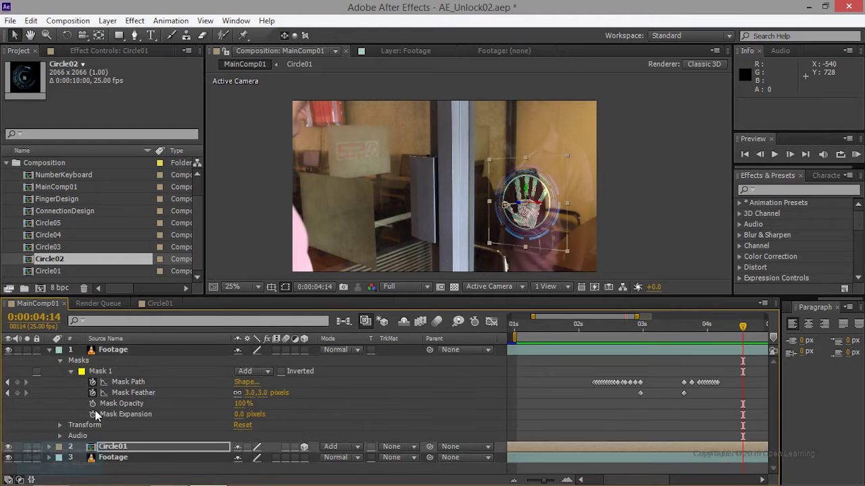
left_click_drag(55, 265, 83, 451)
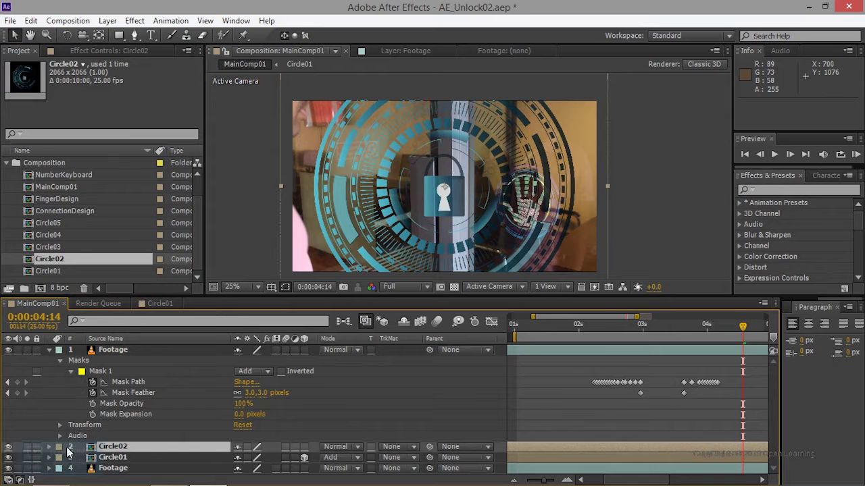
Step: Copy the Transform property group of the Circle01 layer with its keyframes
left_click(48, 351)
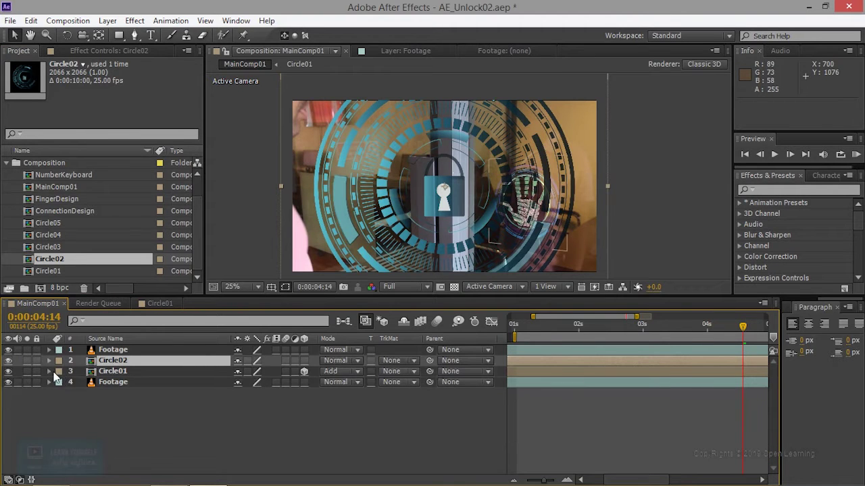
left_click(49, 372)
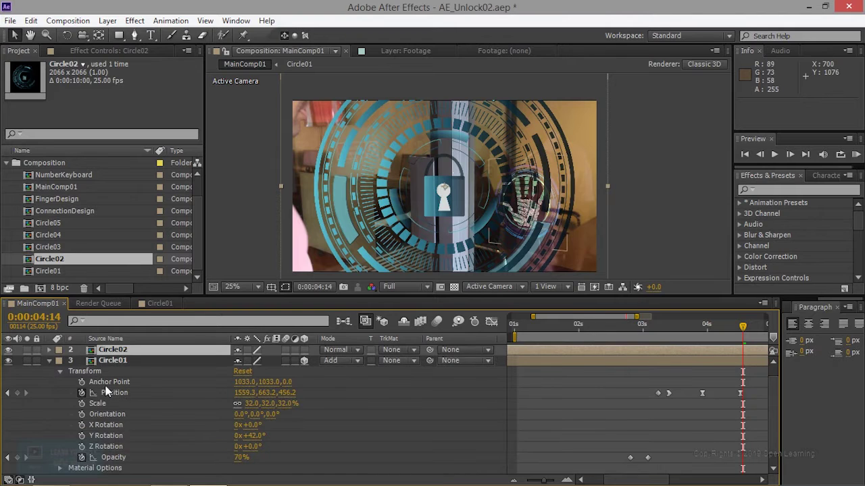
left_click(93, 371)
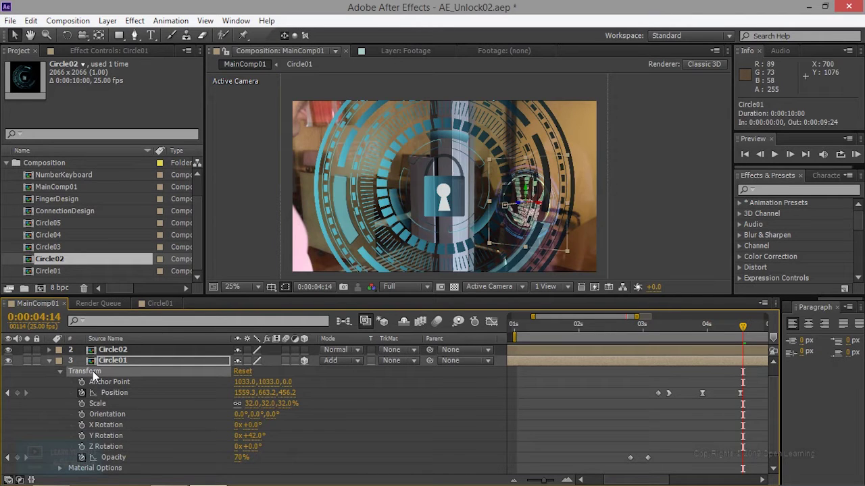
Step: Try pasting the copied Transform properties onto Circle02 at 0:00:00:00 and check the keyframe timing across the composition's full duration
left_click(103, 351)
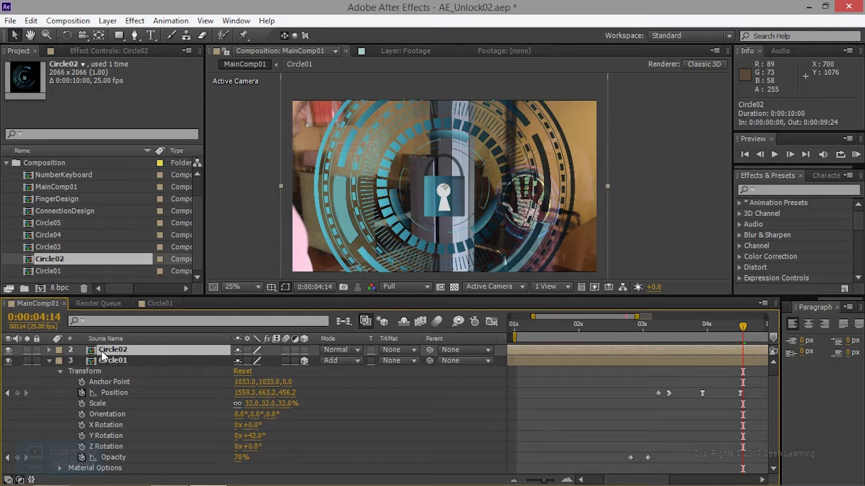
left_click(49, 350)
left_click(579, 329)
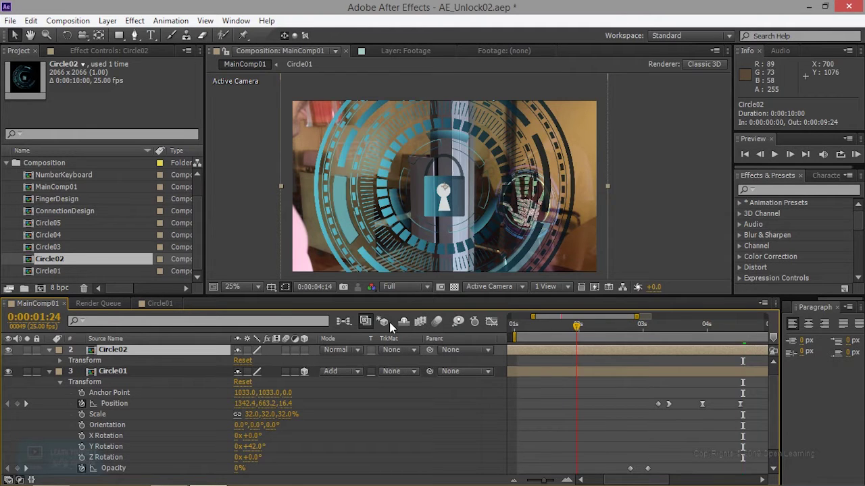
key("Home")
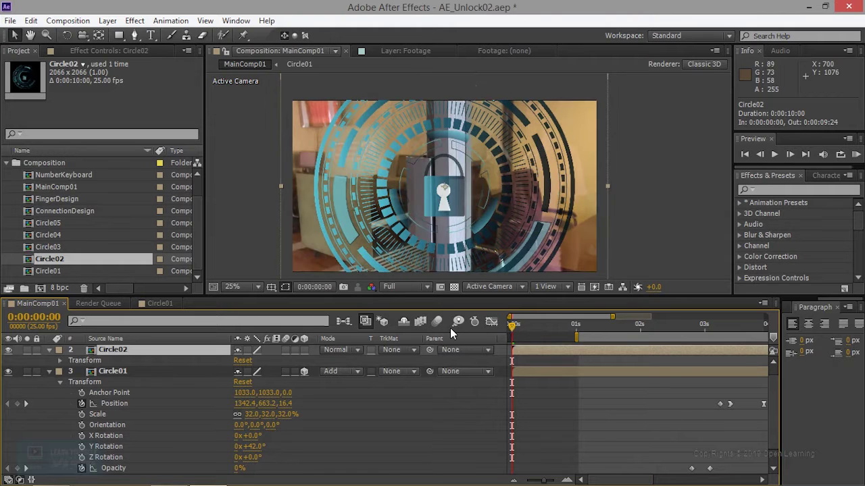
left_click(74, 359)
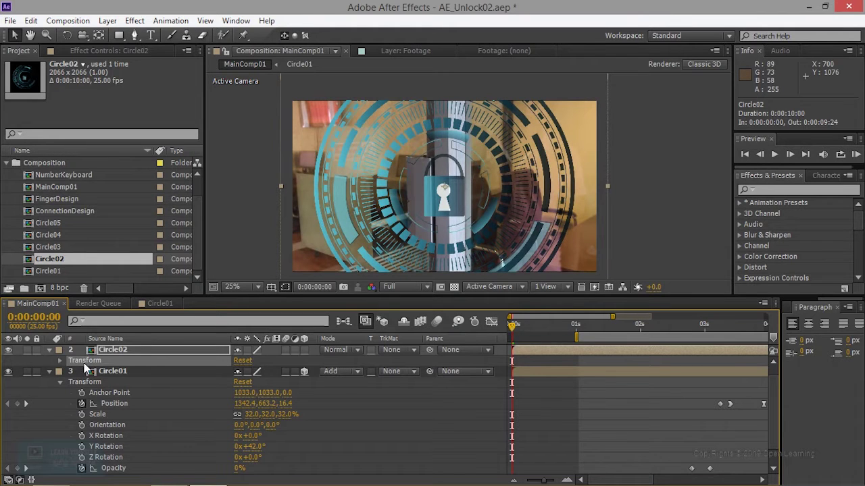
key("ctrl+v")
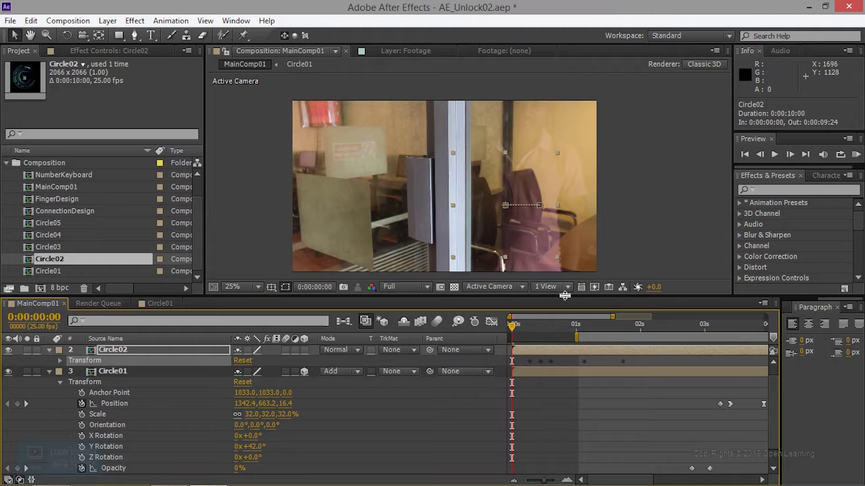
left_click_drag(525, 326, 765, 342)
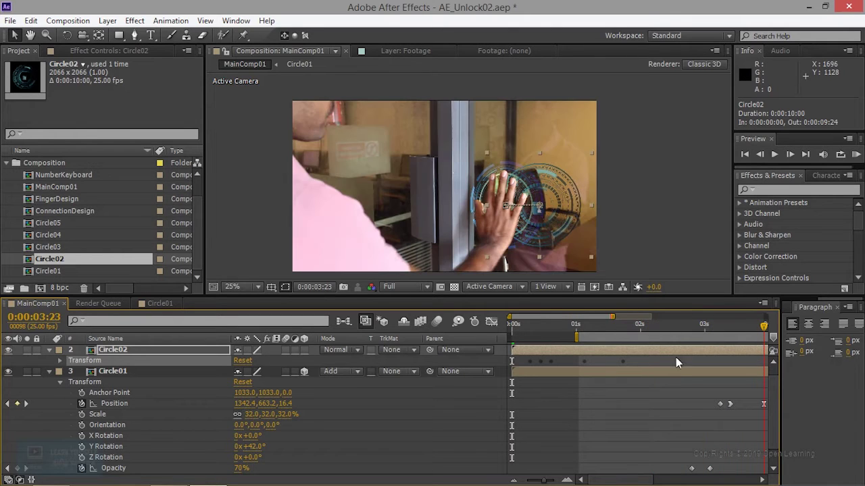
left_click_drag(612, 317, 766, 317)
left_click(609, 326)
left_click_drag(595, 329, 538, 325)
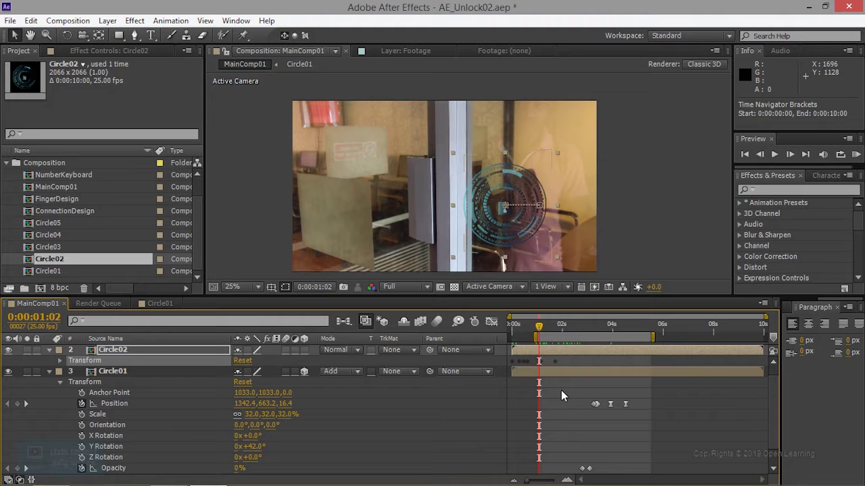
Step: Paste the copied Transform properties onto Circle02 at Circle01's first Opacity keyframe, 0:00:02:20
left_click(124, 371)
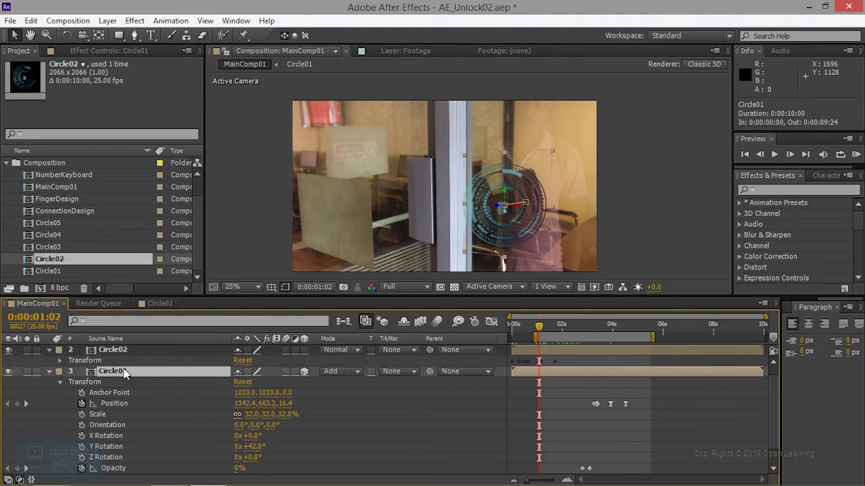
scroll(567, 443, "down", 1)
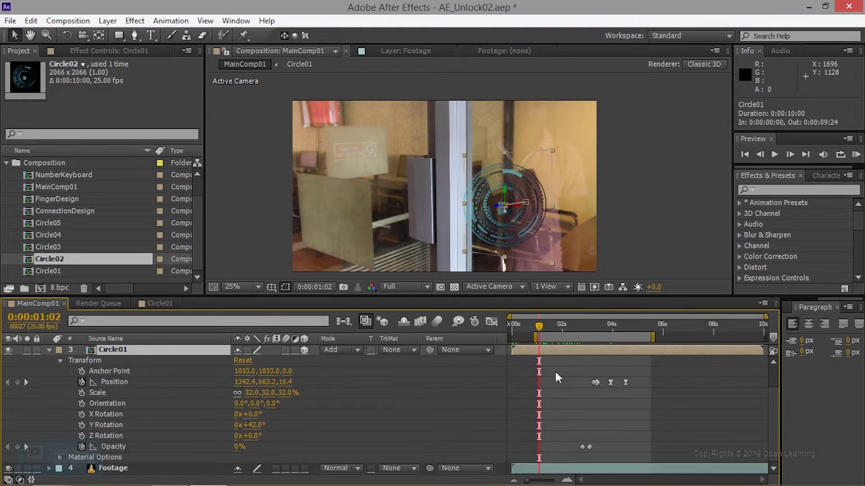
left_click_drag(539, 327, 581, 330)
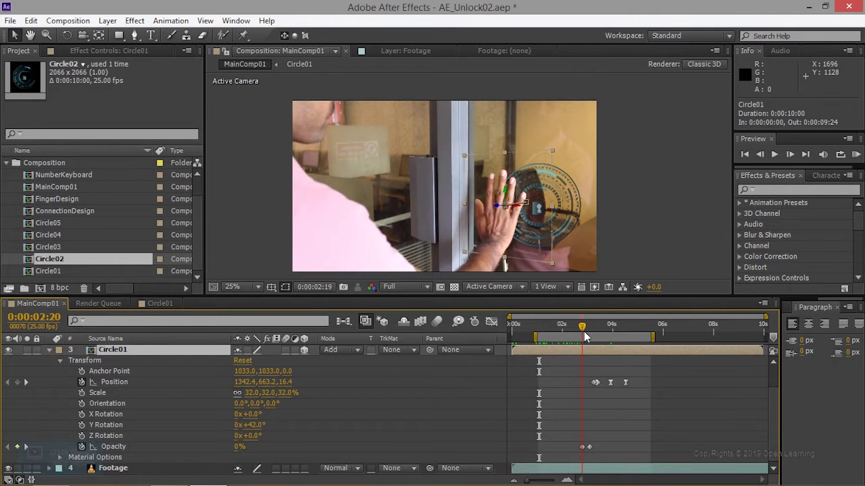
scroll(531, 403, "up", 2)
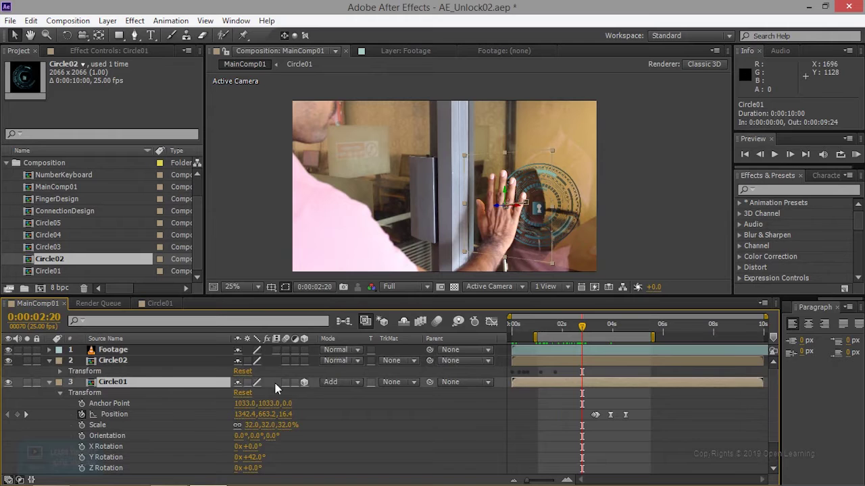
left_click(60, 371)
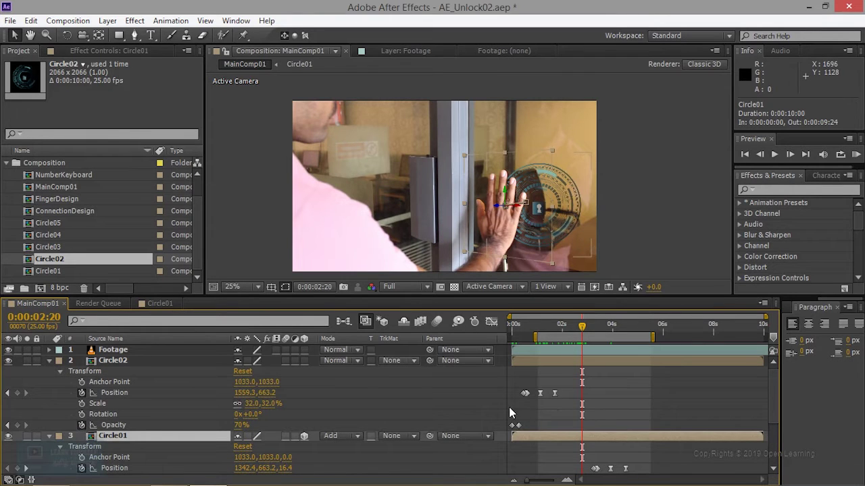
scroll(561, 399, "down", 2)
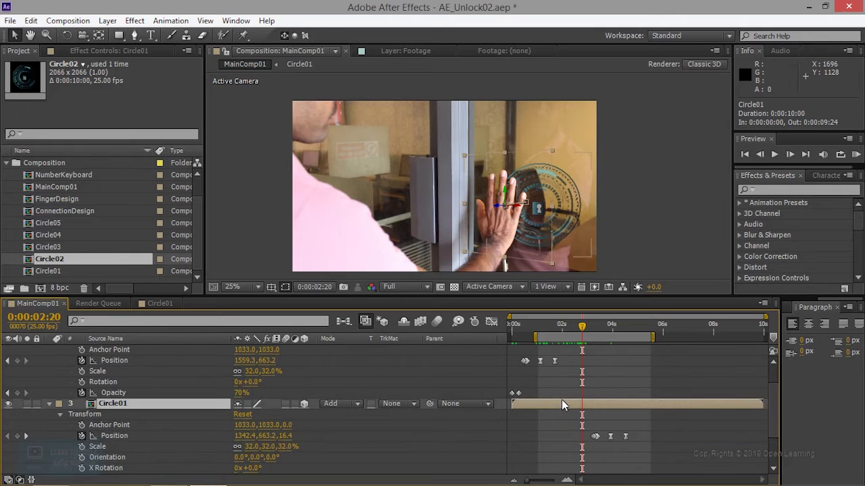
scroll(152, 377, "up", 2)
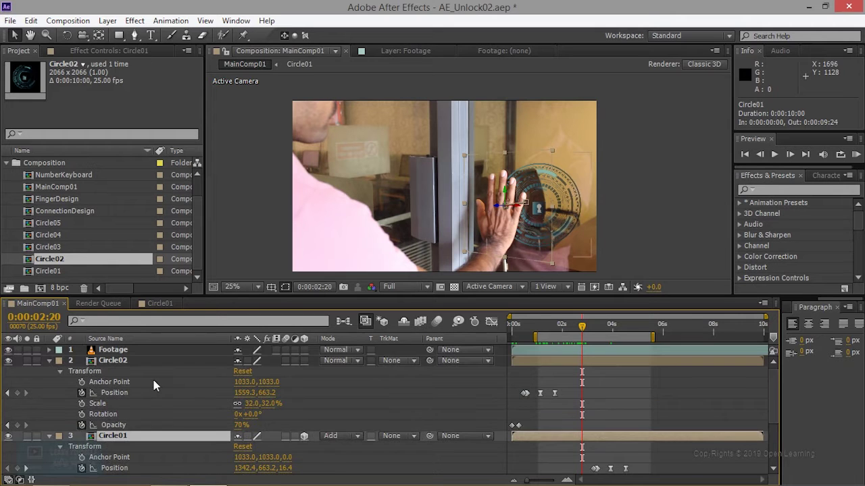
left_click(95, 375)
key("ctrl+v")
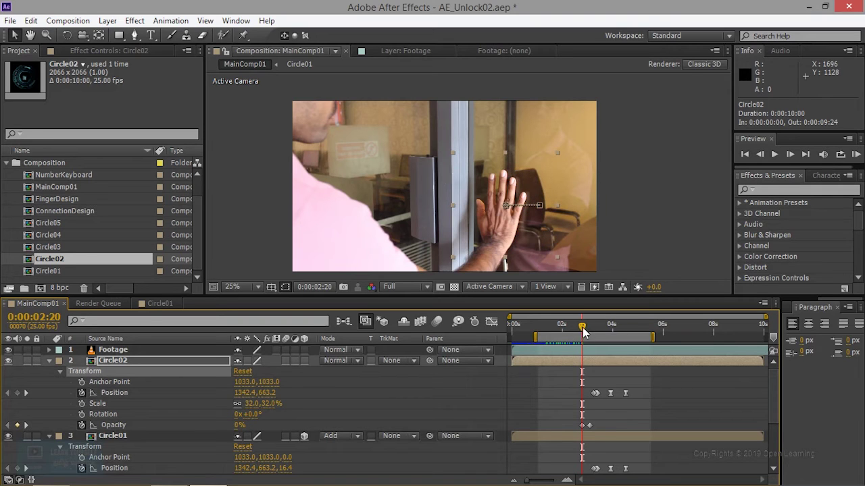
Step: Check Circle02's motion around the hand contact, and lower its Opacity to 61% at the end of the composition, 0:00:09:24
left_click_drag(581, 327, 617, 331)
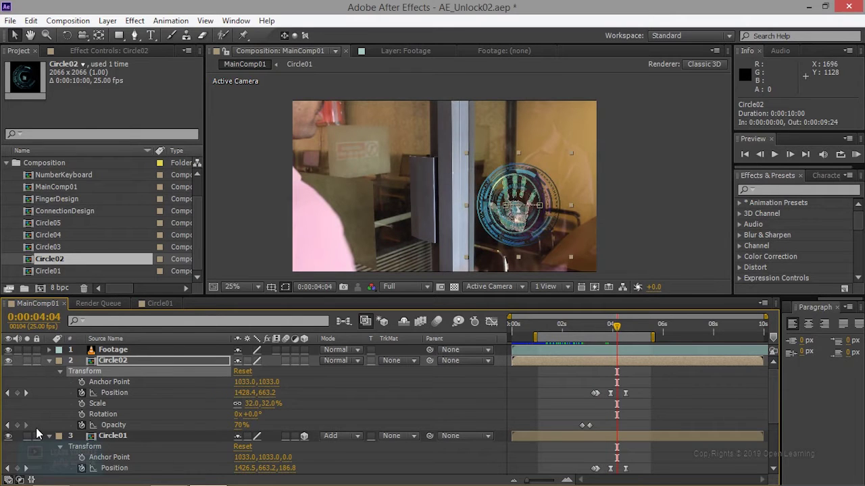
left_click_drag(617, 331, 594, 331)
key("Page_Up")
key("Page_Up")
key("Page_Up")
left_click_drag(605, 334, 768, 346)
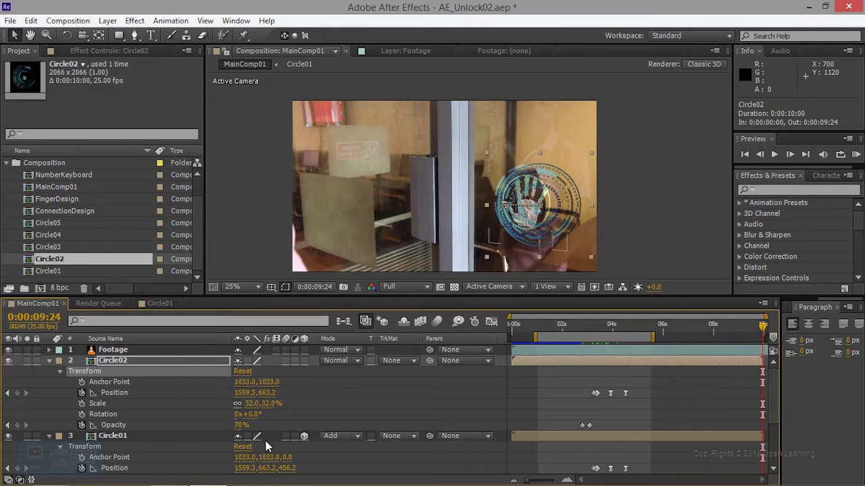
left_click_drag(241, 425, 237, 425)
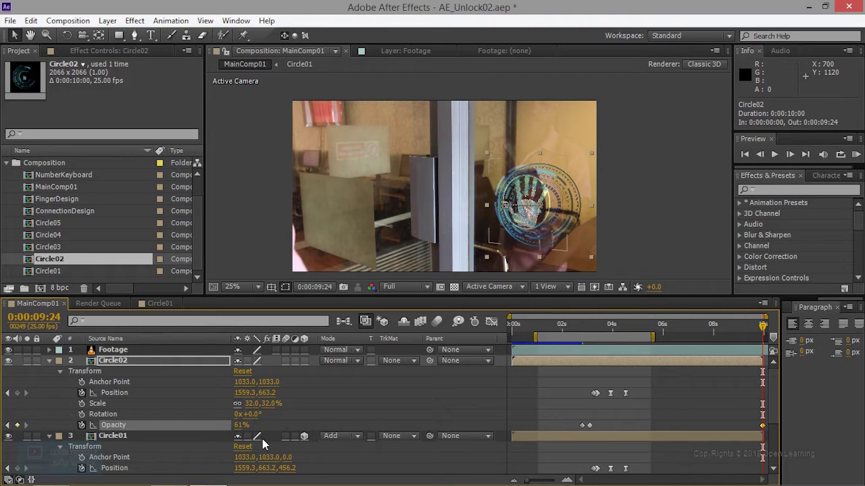
Step: Set the Circle02 layer's blending mode to Add
left_click(399, 362)
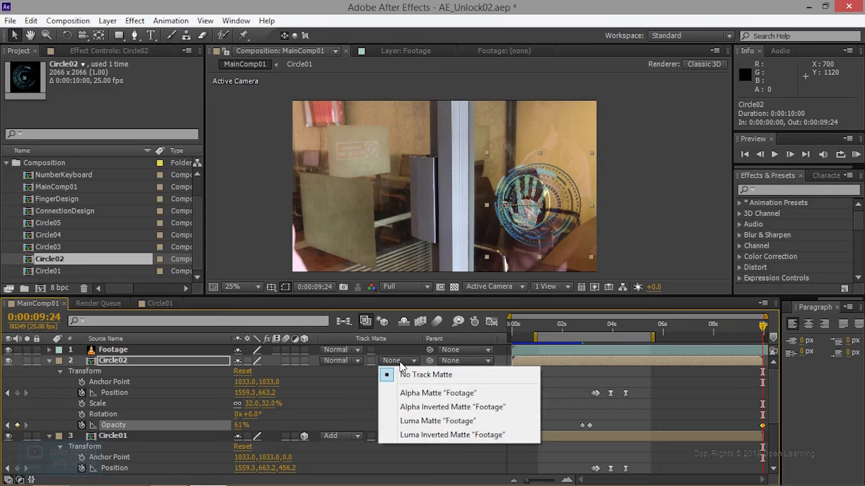
left_click(357, 360)
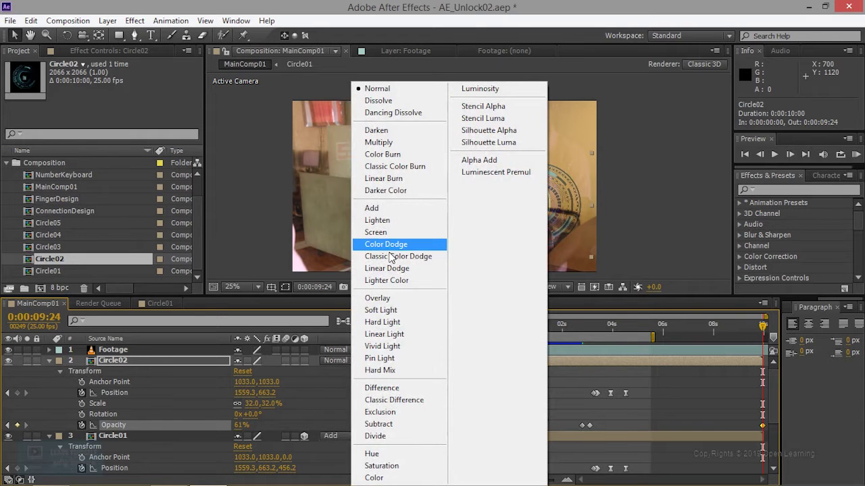
left_click(371, 208)
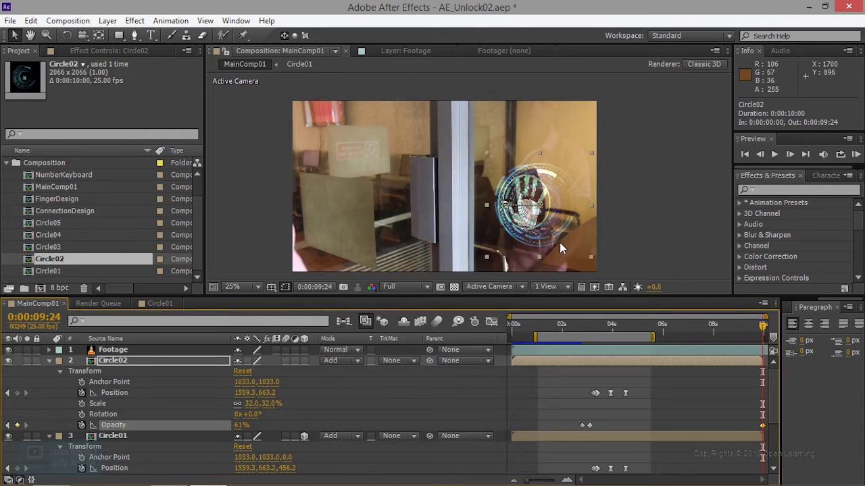
scroll(580, 217, "up", 2)
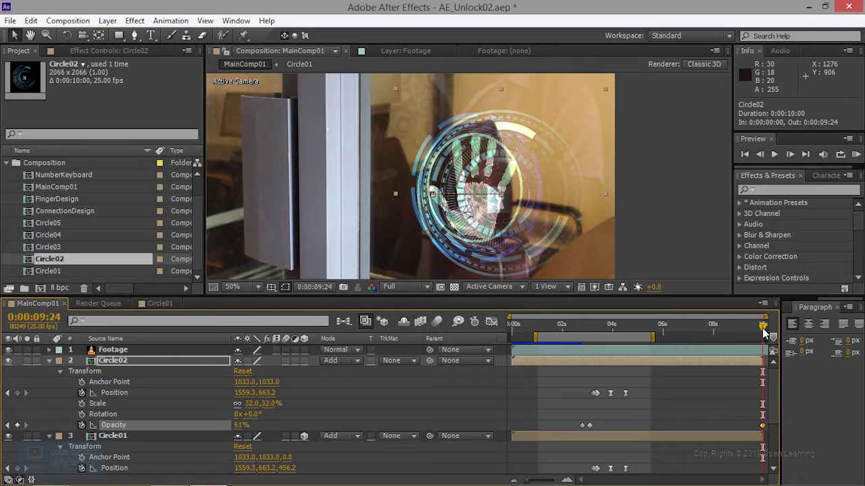
Step: Set Circle02's Opacity to 60% at 0:00:09:24
left_click(240, 425)
type("60")
key("Return")
Step: Add an Opacity keyframe to Circle02 at 0:00:04:04 and shift it to 0:00:03:20
left_click_drag(642, 335, 617, 334)
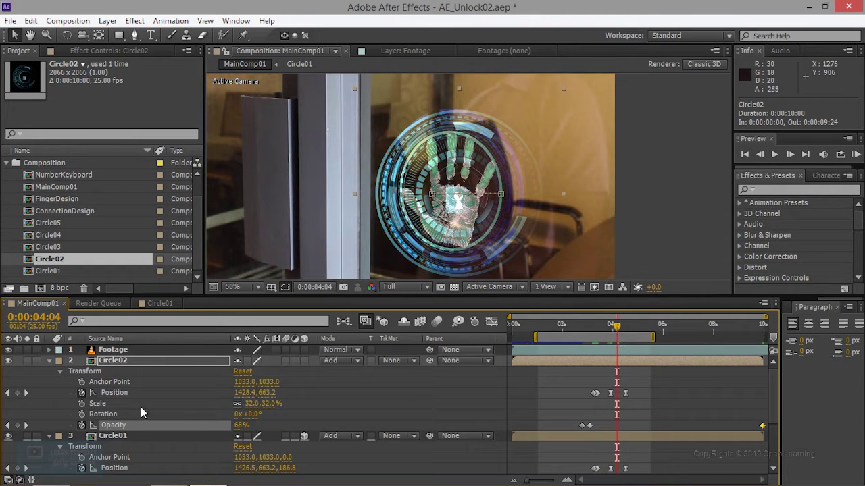
left_click(242, 425)
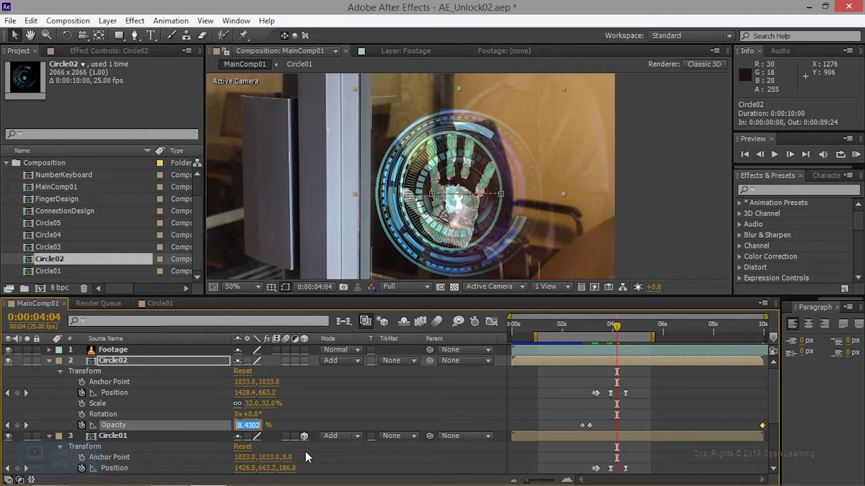
left_click(18, 426)
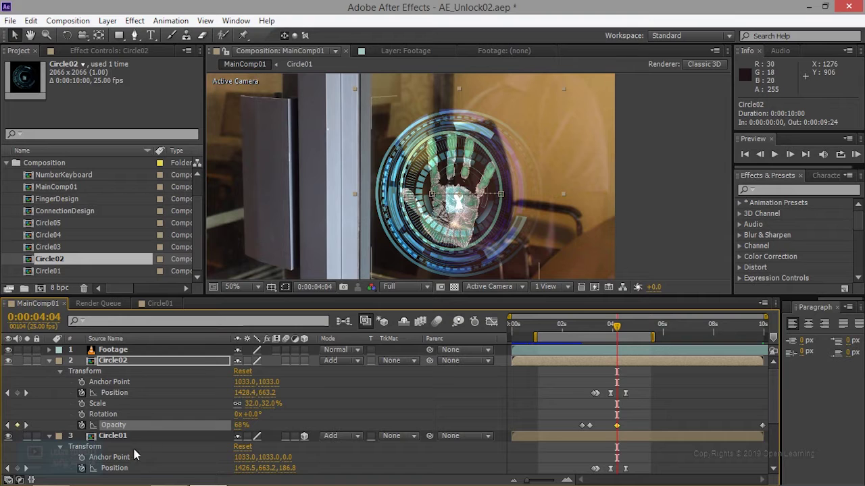
left_click_drag(617, 426, 607, 427)
left_click_drag(616, 327, 591, 356)
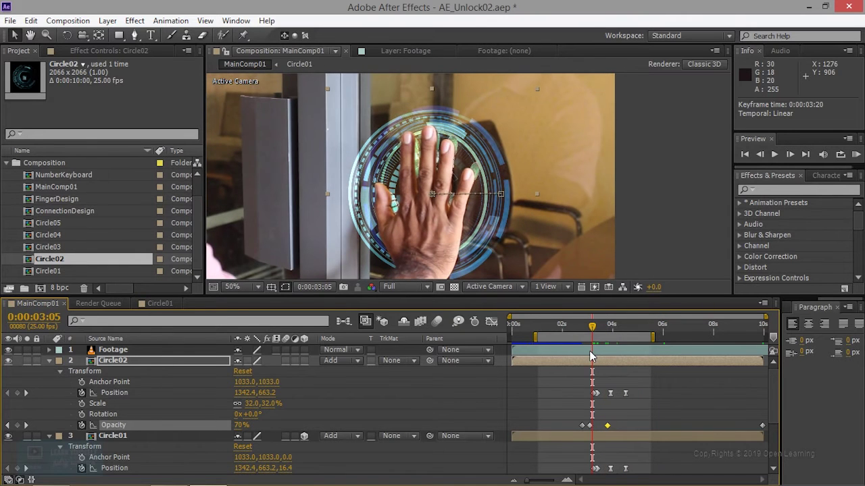
mouse_move(591, 331)
left_mouse_down()
mouse_move(603, 331)
mouse_move(592, 331)
left_mouse_up()
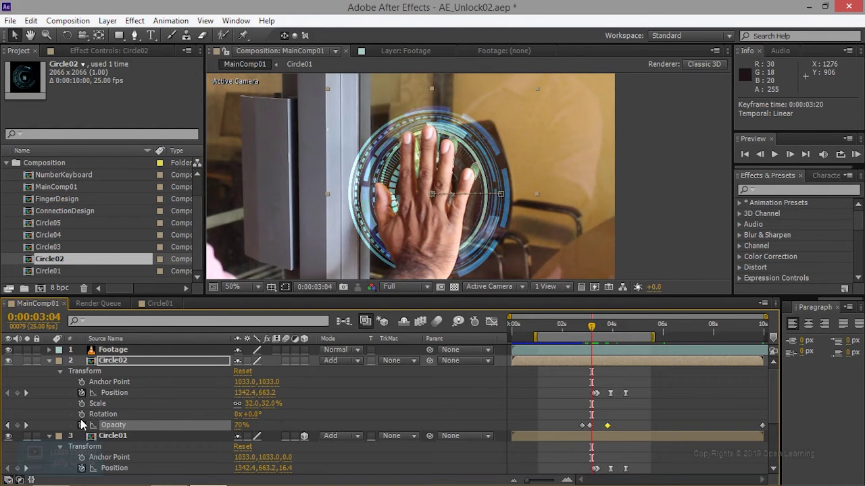
Step: Start Circle02's Scale animation at 0% on 0:00:02:21 and hold that value with a second keyframe at 0:00:04:05
left_click_drag(593, 331, 583, 332)
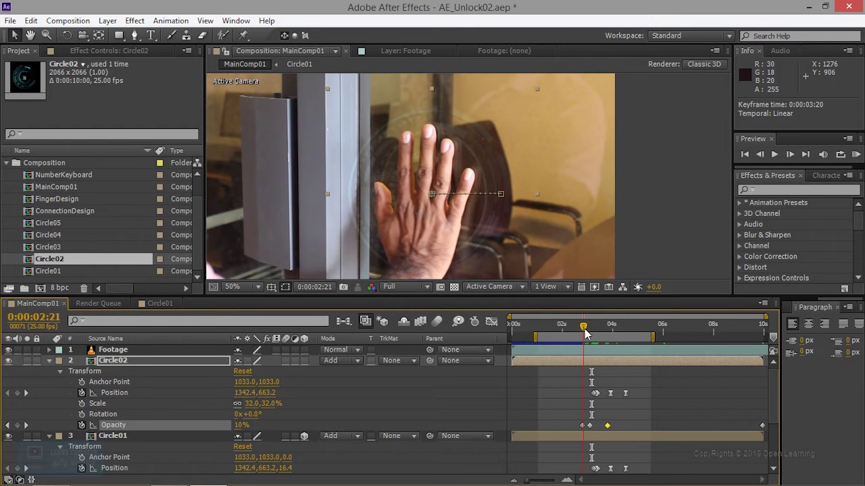
left_click(81, 403)
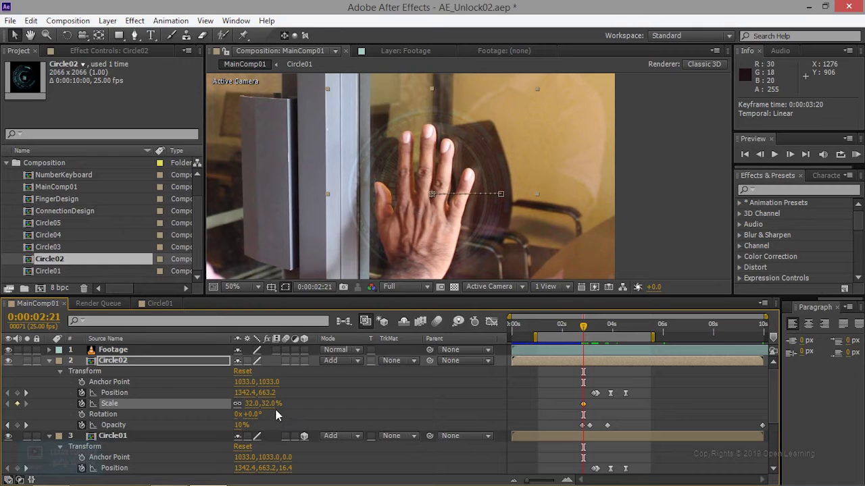
left_click_drag(254, 404, 230, 404)
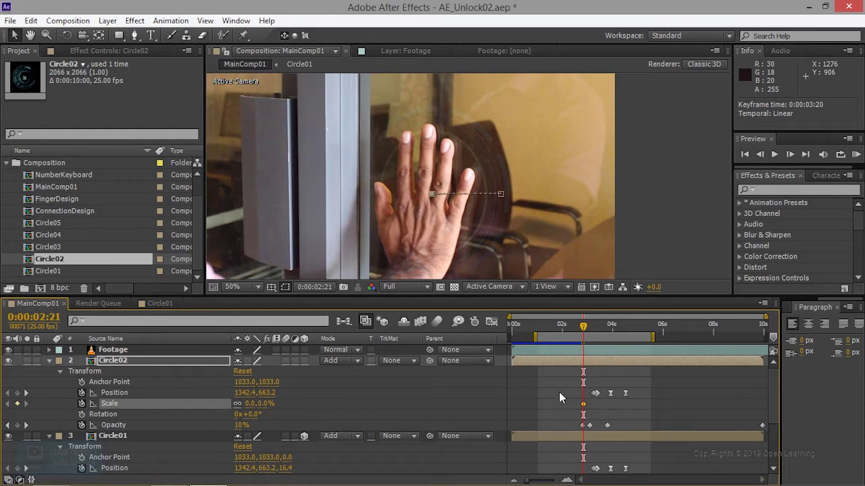
left_click_drag(584, 328, 617, 329)
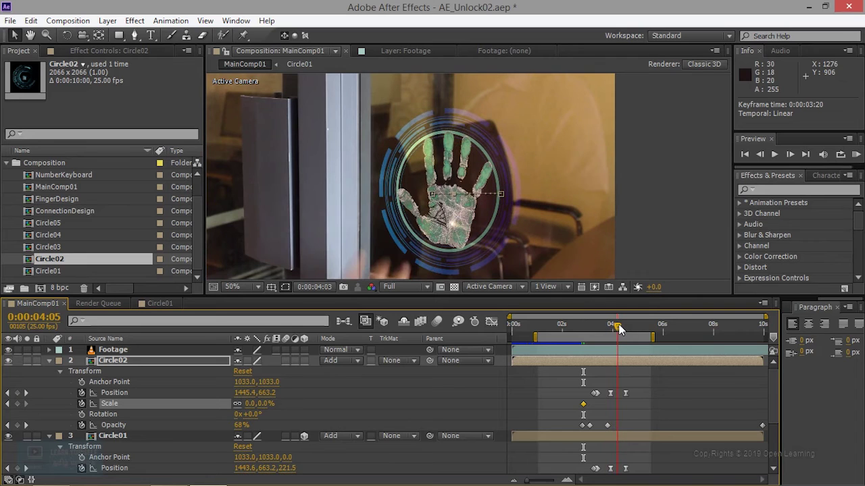
left_click(17, 403)
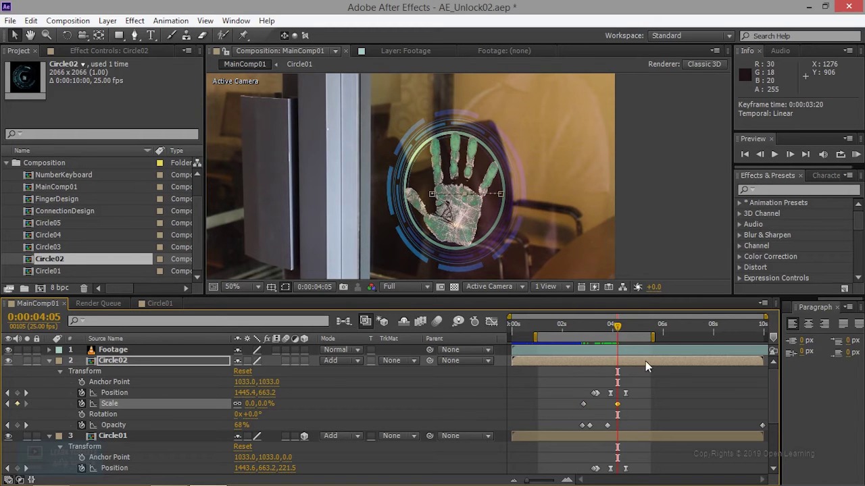
Step: Set Circle02's Scale to 20% at 0:00:04:16
mouse_move(621, 332)
left_mouse_down()
mouse_move(643, 333)
mouse_move(632, 336)
left_mouse_up()
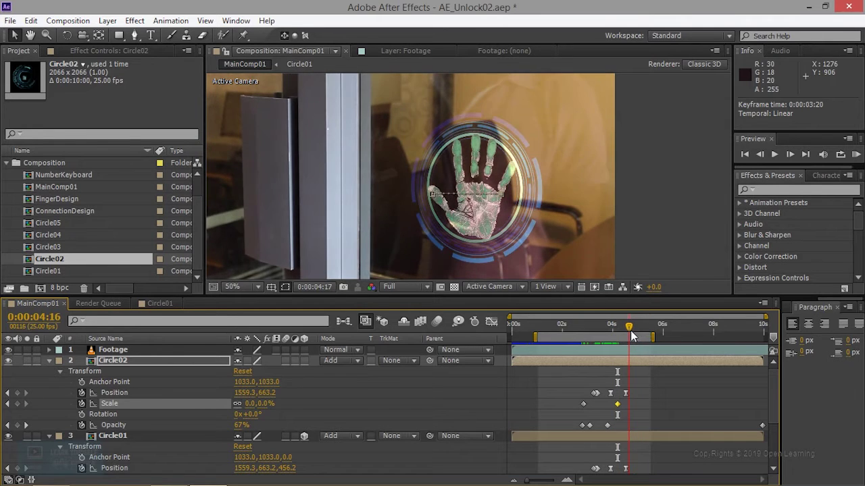
left_click(268, 403)
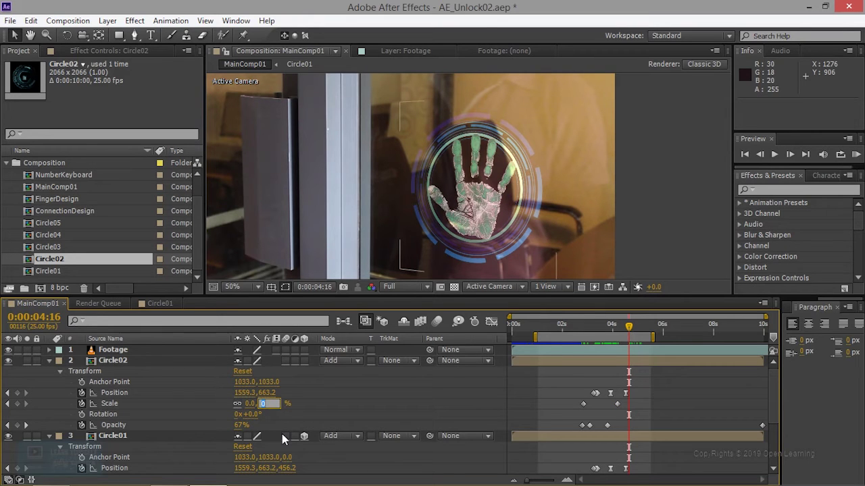
type("20")
key("Return")
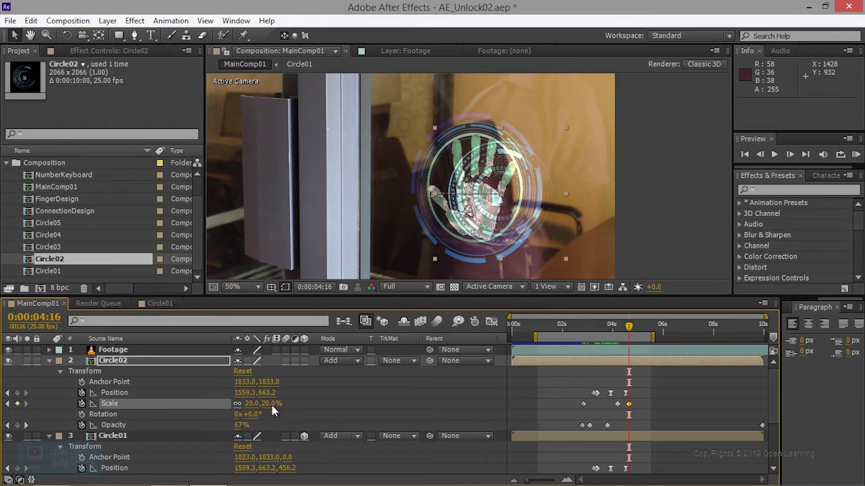
Step: Delete Circle02's Position keyframe at 0:00:04:13 and make the layer 3D
left_click_drag(629, 329, 628, 329)
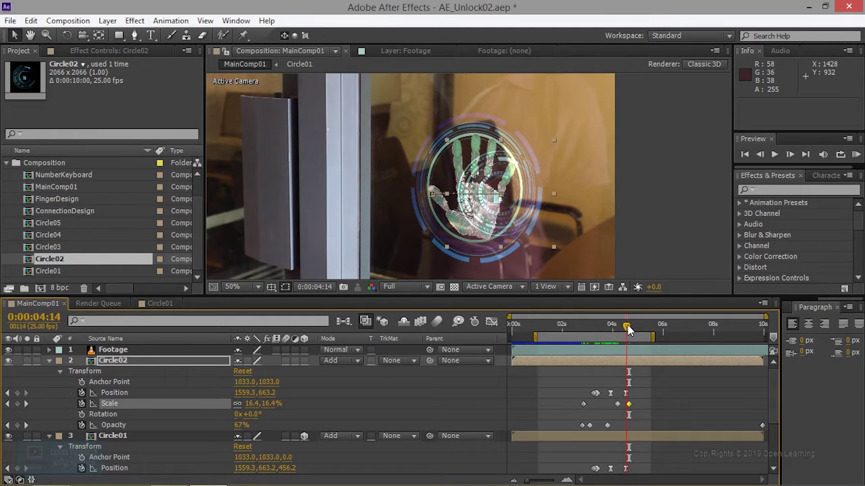
left_click(625, 393)
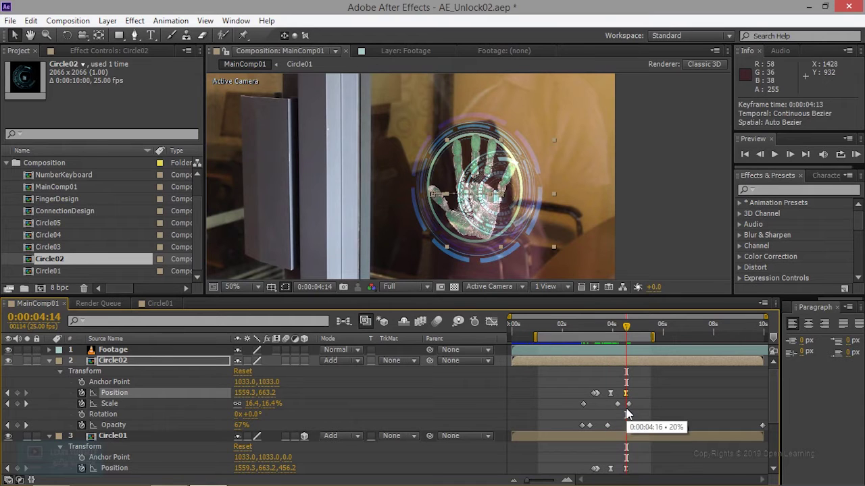
key("Delete")
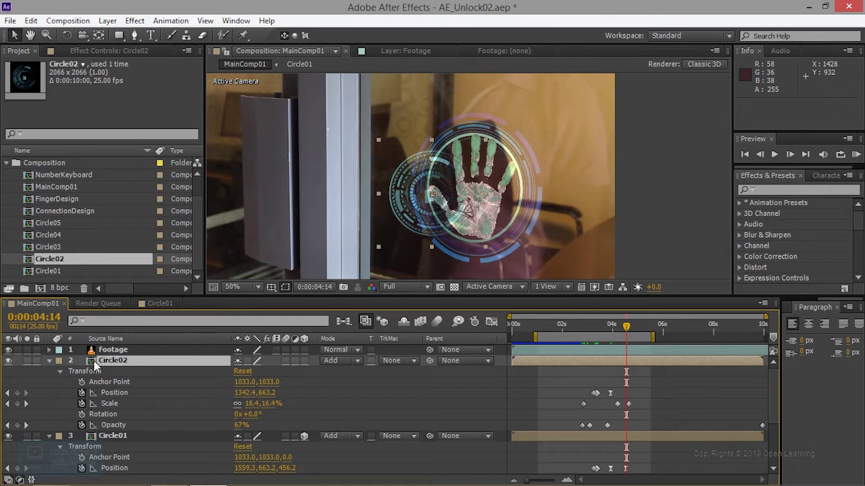
key("ctrl+z")
left_click(305, 361)
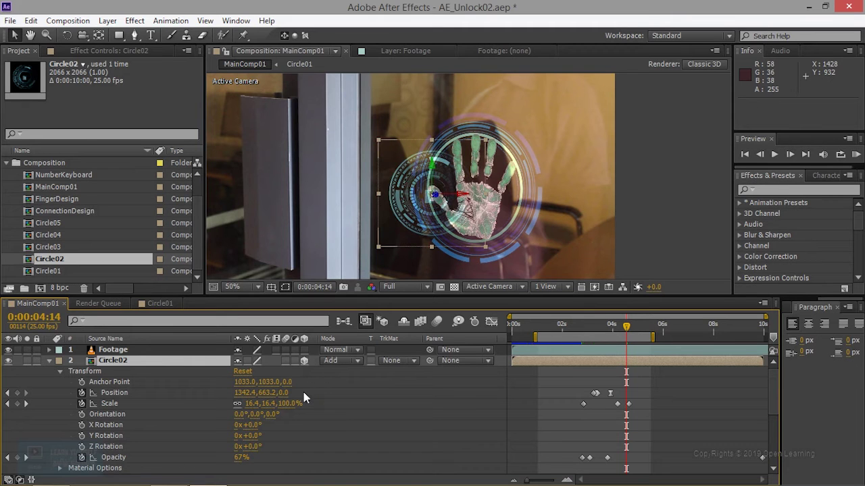
Step: Move Circle02 up above the handprint at 0:00:04:14, to Position 1342.4, 315.2, 0.0
scroll(298, 426, "down", 3)
scroll(297, 432, "up", 3)
scroll(298, 431, "down", 1)
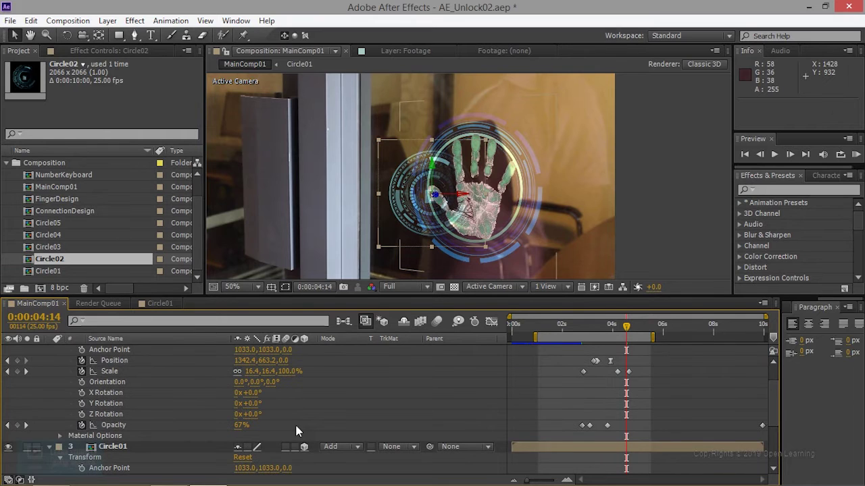
scroll(277, 426, "up", 1)
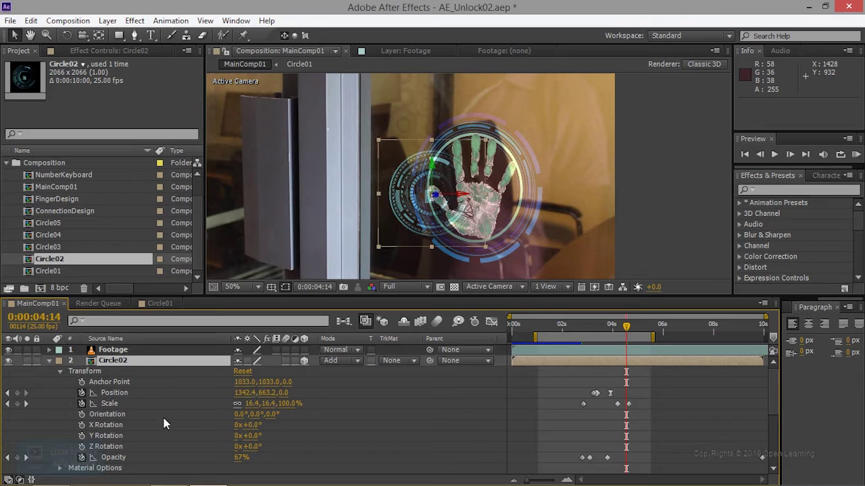
left_click_drag(274, 393, 205, 392)
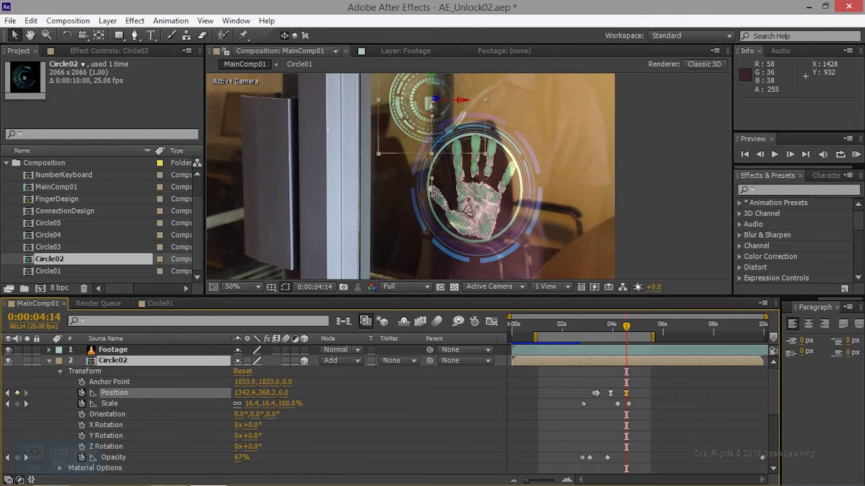
scroll(423, 183, "down", 2)
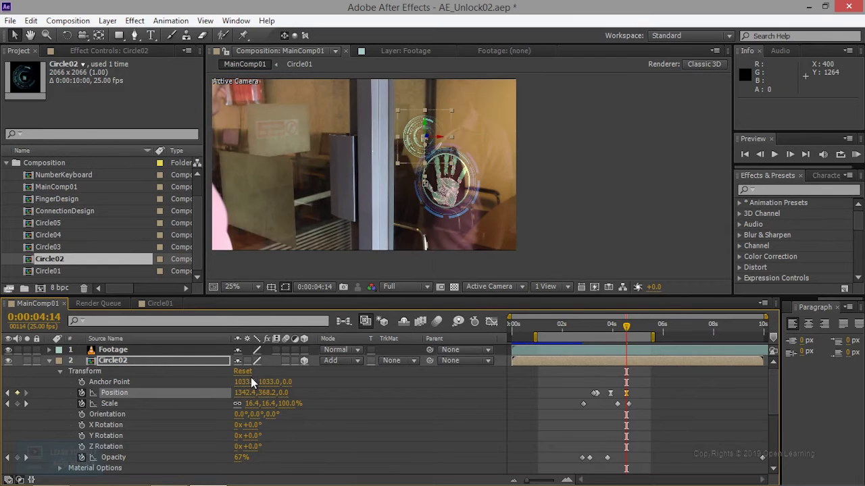
left_click_drag(206, 392, 195, 393)
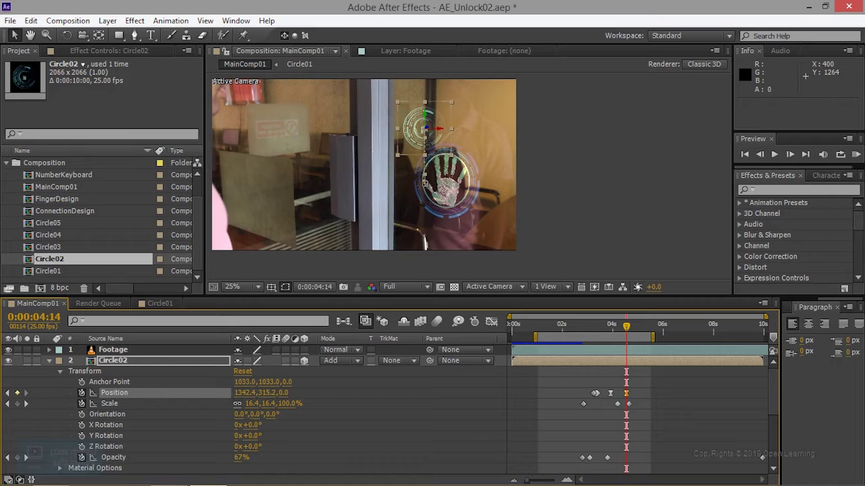
Step: Set Circle02's Y Rotation to 42° to match the tilt of Circle01
mouse_move(628, 334)
left_mouse_down()
mouse_move(581, 334)
mouse_move(635, 329)
mouse_move(599, 333)
mouse_move(629, 334)
left_mouse_up()
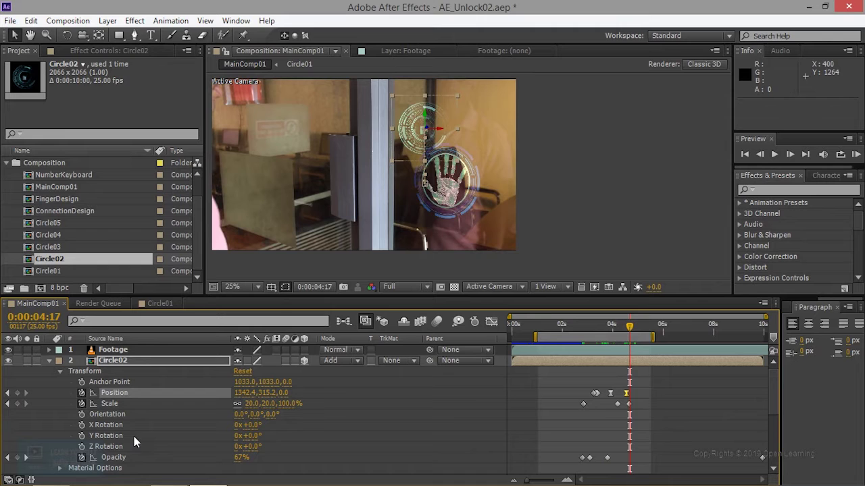
scroll(134, 436, "down", 4)
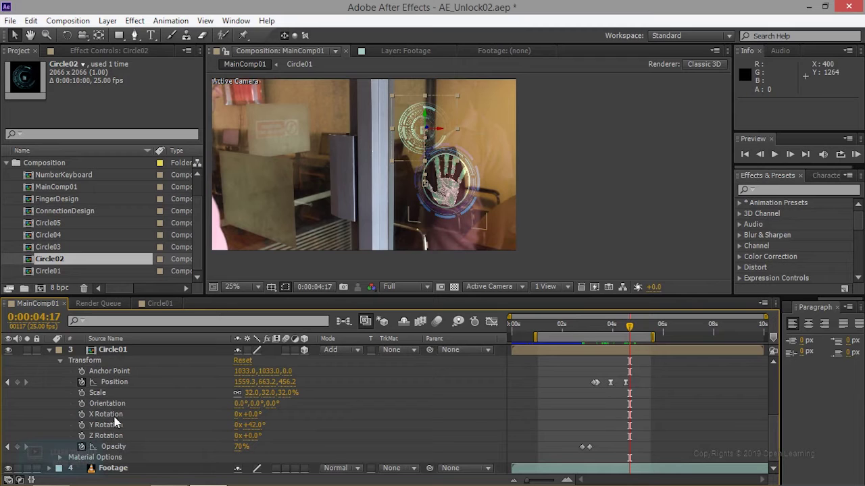
left_click(107, 414)
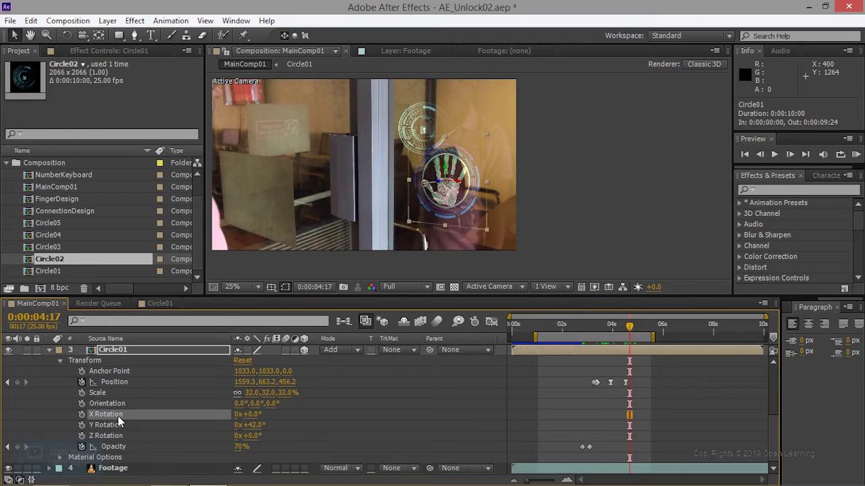
left_click(110, 425)
scroll(161, 422, "up", 3)
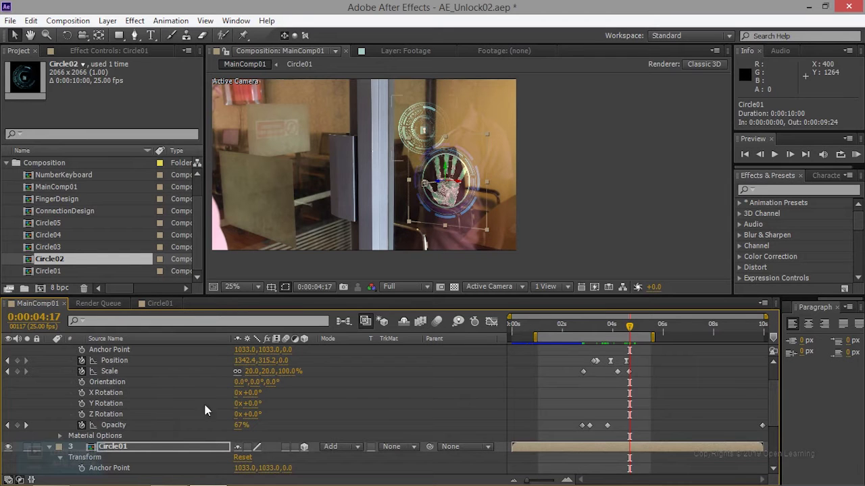
left_click(252, 403)
type("42")
key("Return")
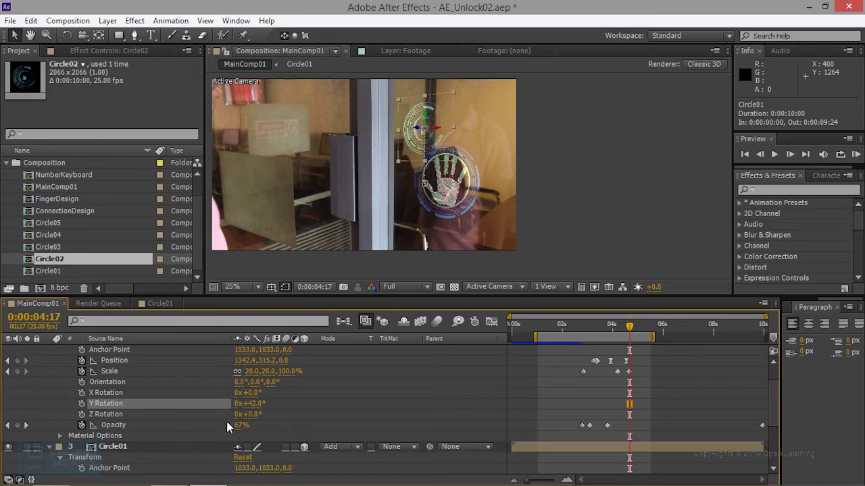
Step: Examine the placement and tilt of the lock graphic against the handprint circle in an enlarged view at 0:00:04:18
left_click(574, 175)
scroll(527, 192, "up", 4)
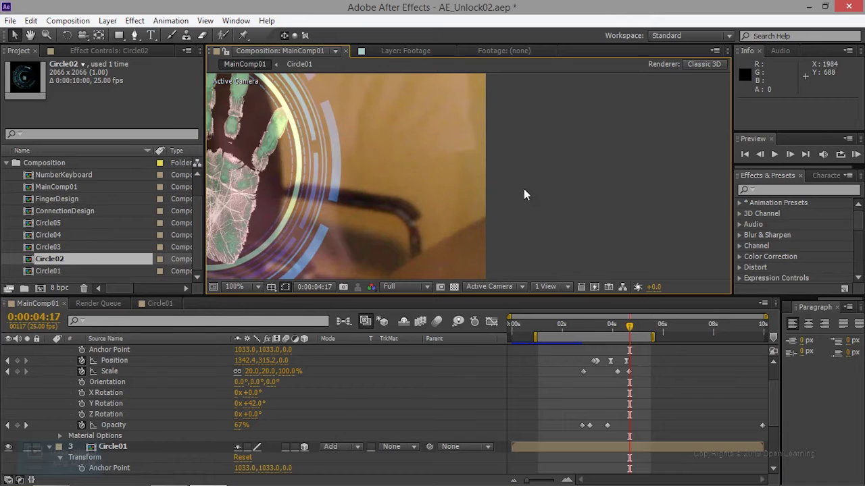
scroll(493, 203, "down", 2)
scroll(493, 197, "down", 2)
key("Page_Down")
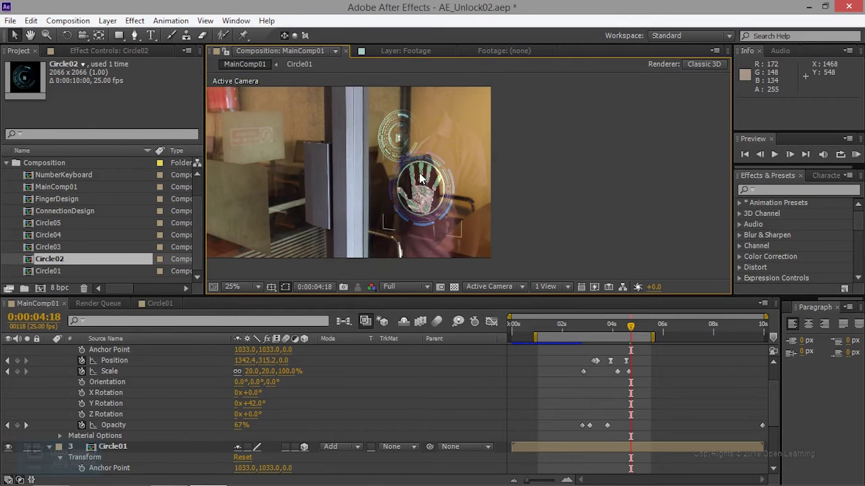
key("grave")
scroll(400, 266, "up", 4)
scroll(400, 265, "down", 2)
scroll(400, 265, "up", 2)
key("h")
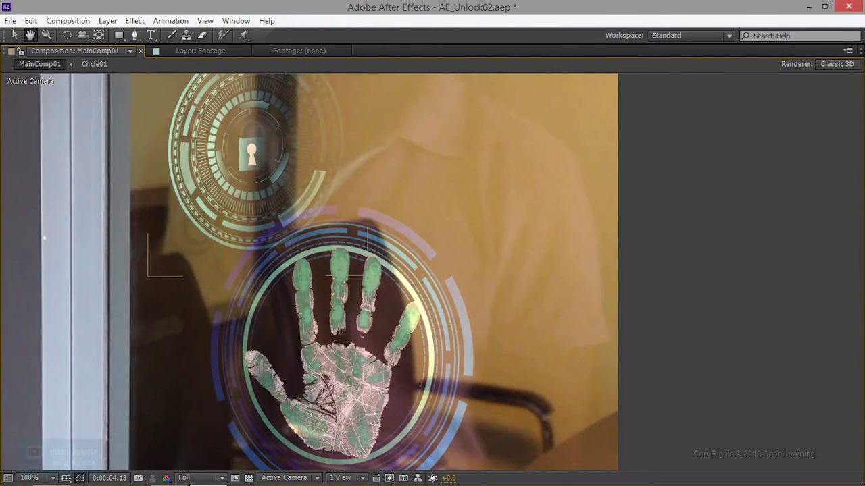
left_click_drag(327, 261, 510, 277)
key("v")
scroll(510, 277, "down", 2)
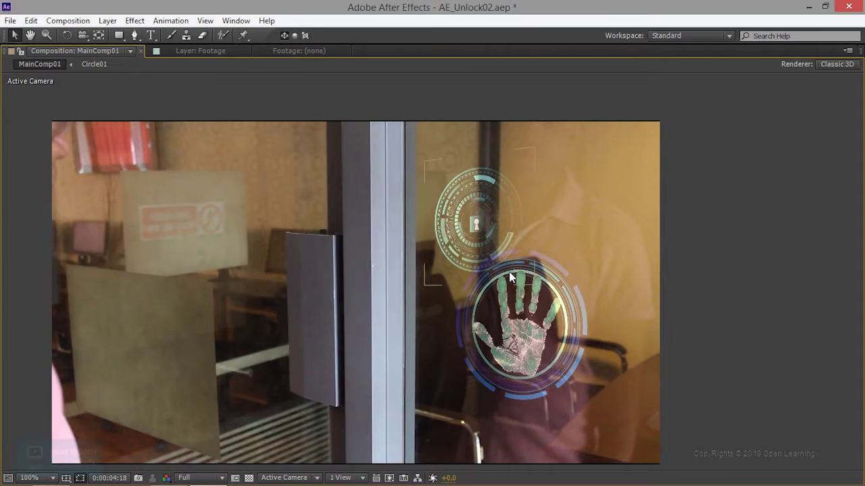
scroll(510, 276, "up", 2)
key("grave")
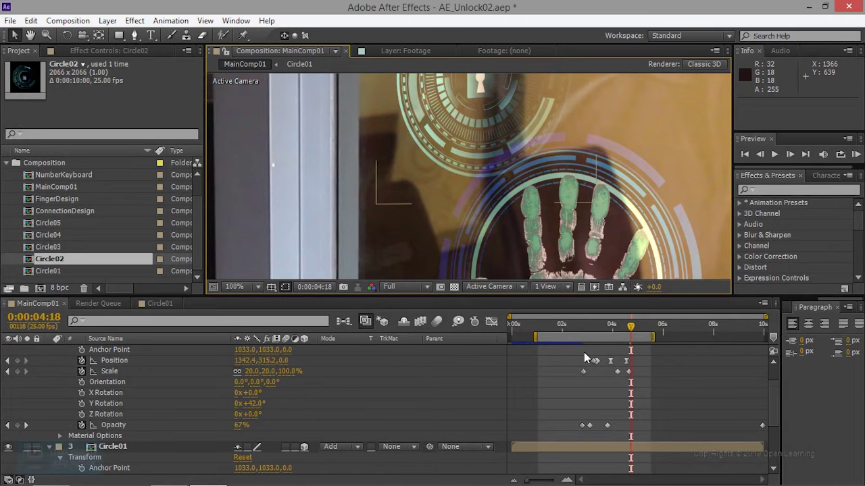
Step: Play a RAM preview of the work area to check Circle02's animation
key("KP_0")
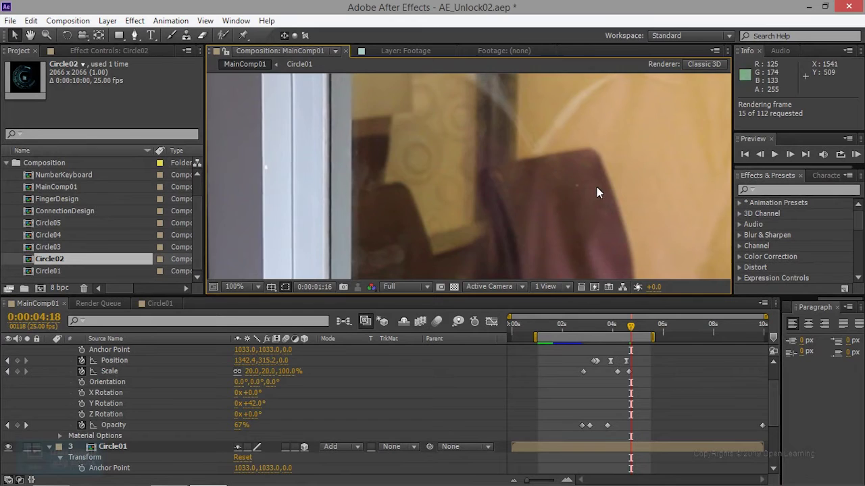
scroll(590, 183, "down", 3)
scroll(591, 184, "up", 1)
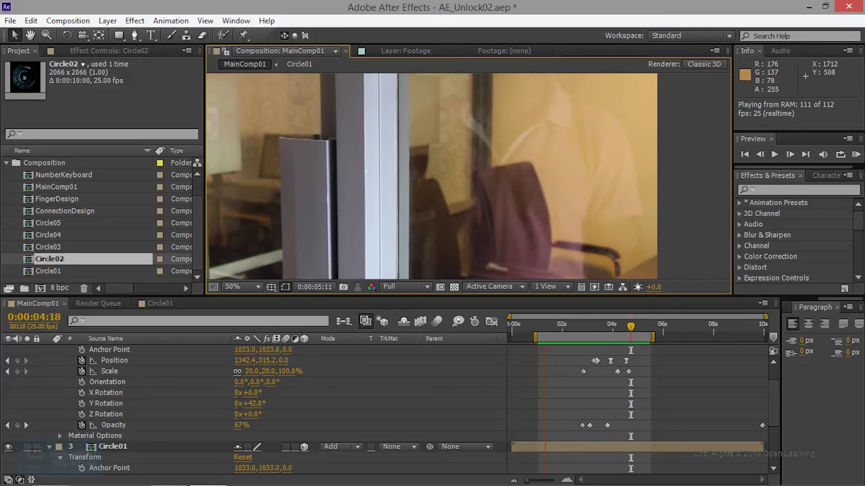
left_click(775, 155)
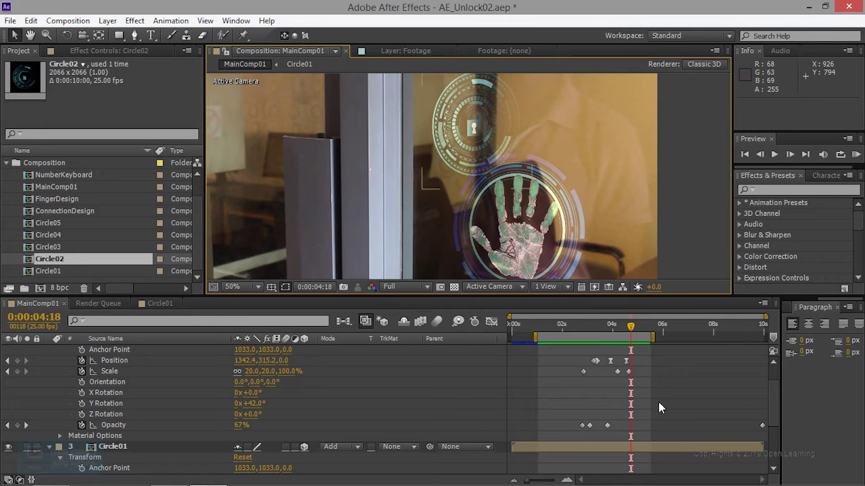
Step: Try deleting Circle02's Scale keyframe at 0:00:04:16 and rescaling the layer, and undo these changes
left_click(630, 371)
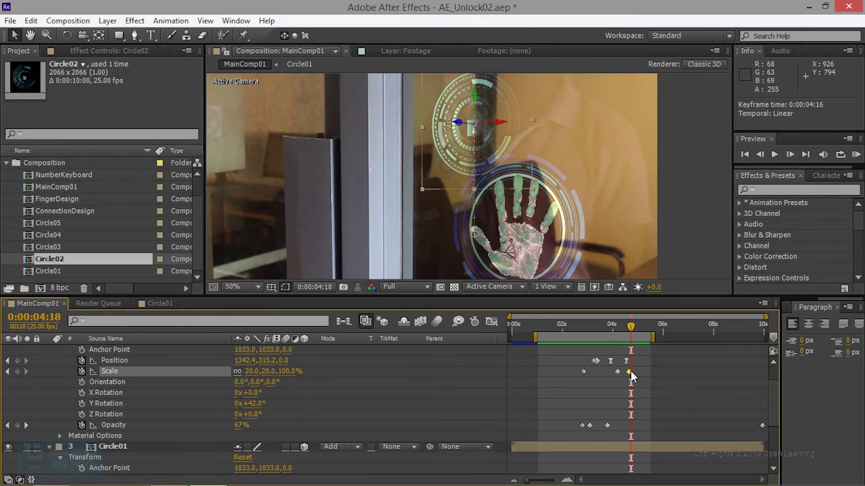
key("Delete")
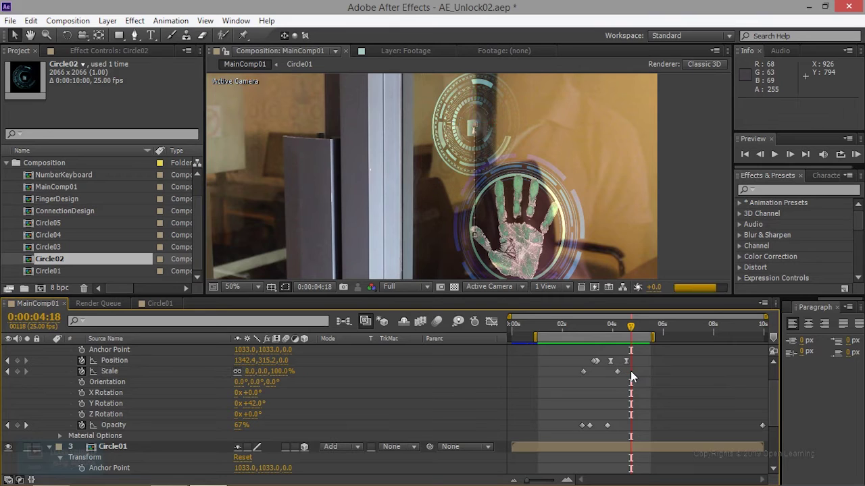
left_click(616, 371)
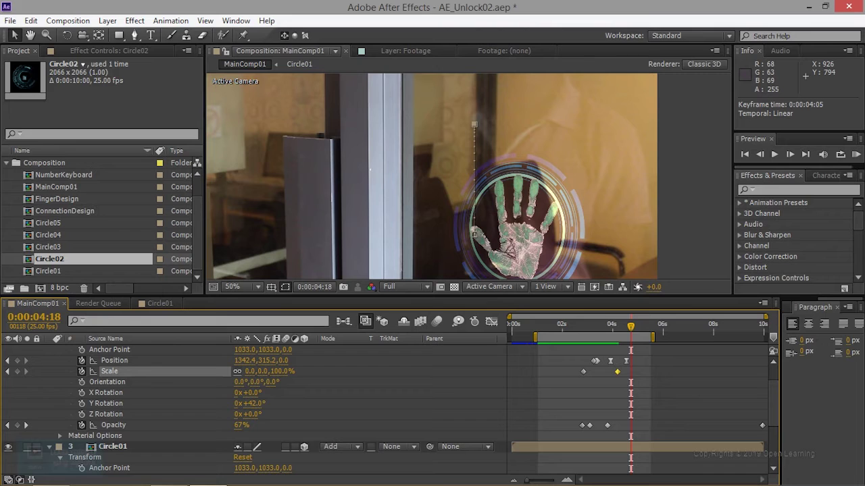
left_click_drag(284, 371, 265, 371)
left_click_drag(277, 371, 324, 371)
key("ctrl+z")
key("ctrl+z")
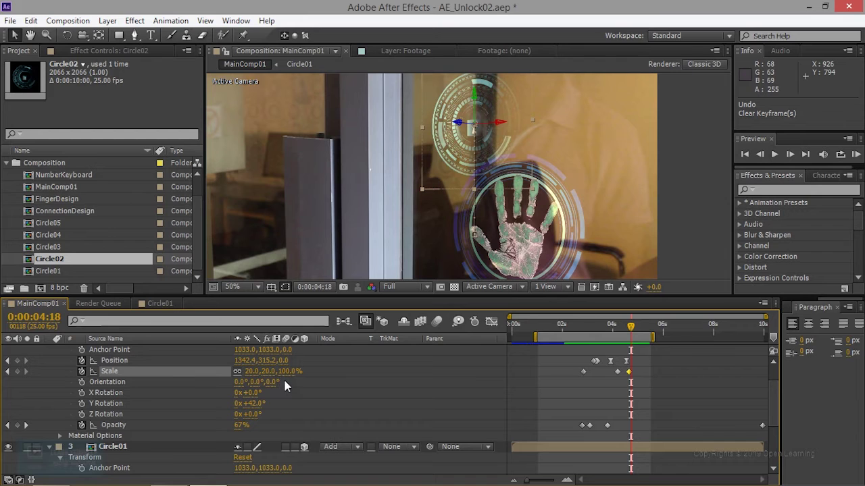
Step: Reduce Circle02's Scale to 13.2, 13.2, 66.0% at 0:00:04:18
left_click_drag(273, 371, 250, 372)
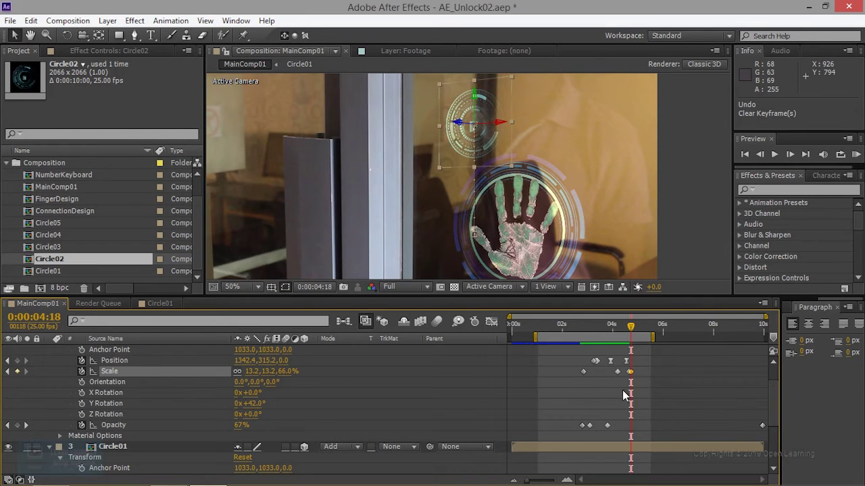
Step: Reduce Circle02's Scale to 8.8, 8.8, 44.0% at 0:00:04:18 and move the current time to 0:00:05:01
mouse_move(628, 377)
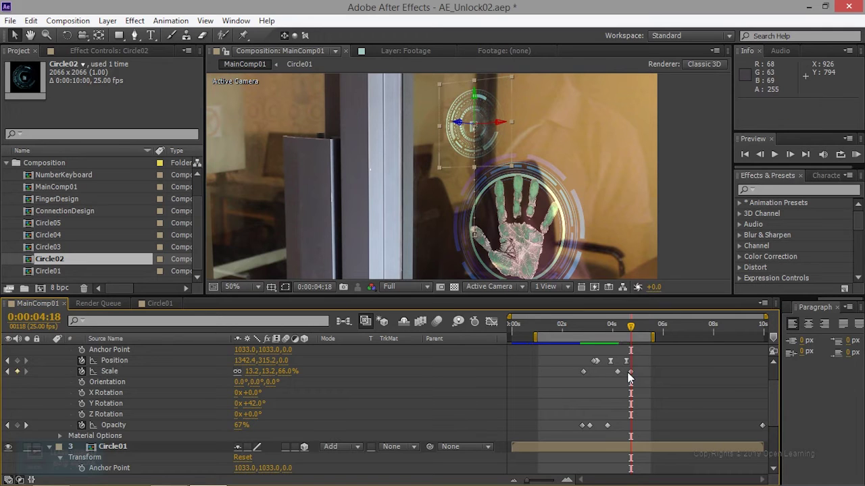
scroll(660, 210, "down", 2)
scroll(660, 210, "up", 2)
left_click_drag(660, 210, 652, 182)
key("v")
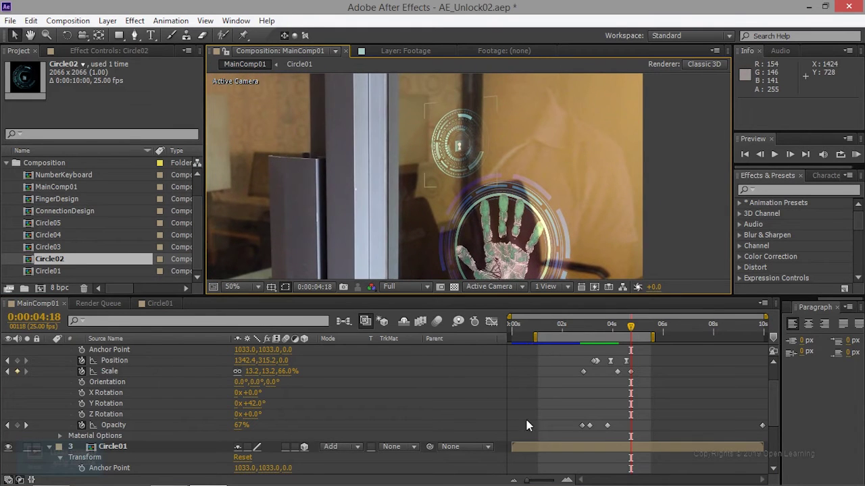
left_click_drag(251, 371, 317, 401)
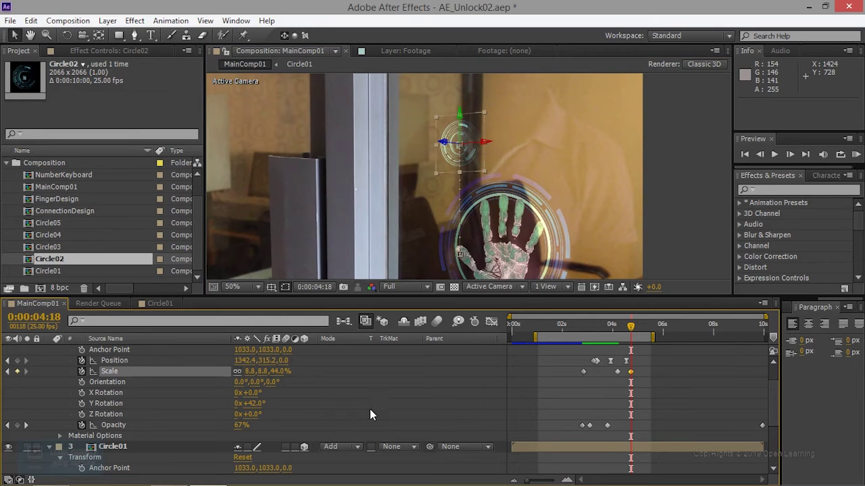
mouse_move(630, 333)
left_mouse_down()
mouse_move(610, 333)
mouse_move(641, 334)
mouse_move(598, 333)
mouse_move(639, 334)
left_mouse_up()
scroll(122, 404, "up", 2)
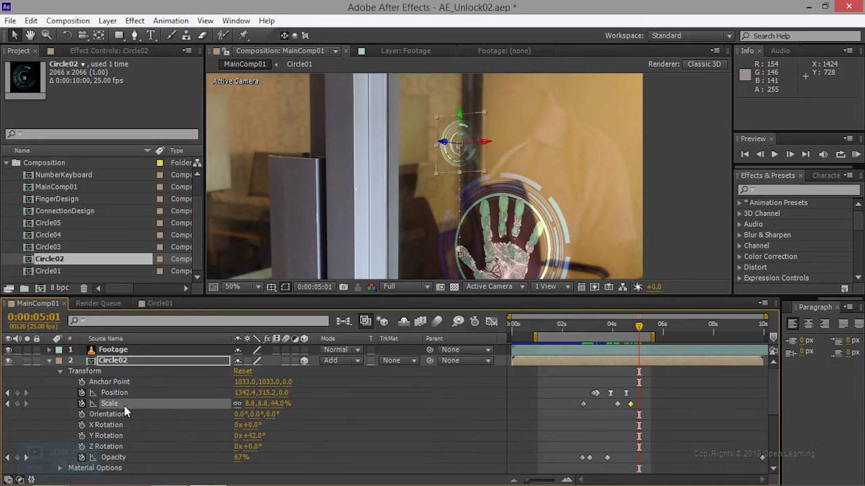
Step: Open the Circle02 composition and set its current time to 0:00:00:00
double_click(117, 366)
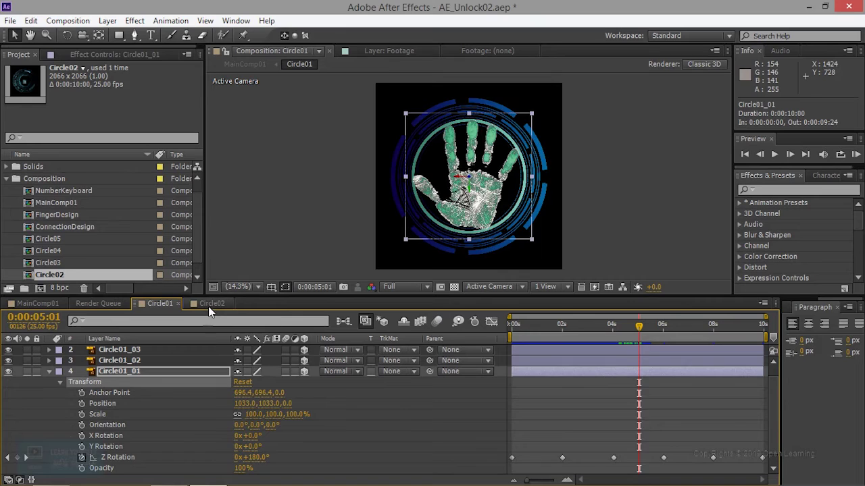
left_click(210, 304)
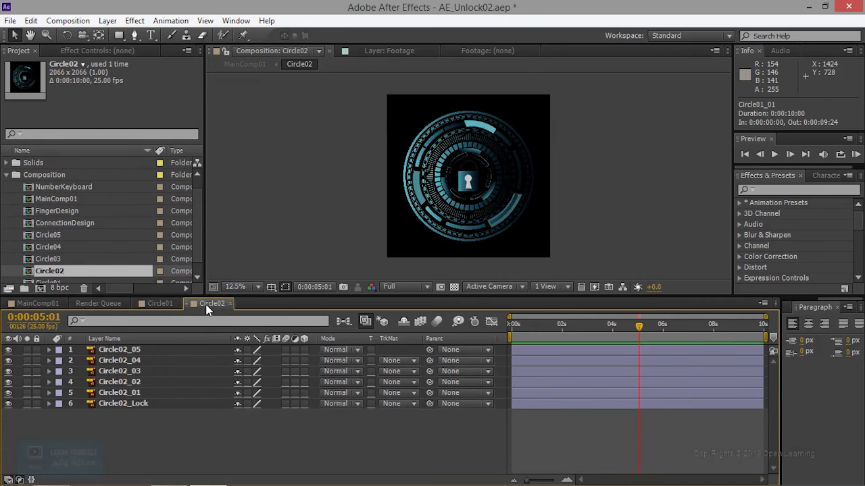
left_click_drag(558, 324, 480, 326)
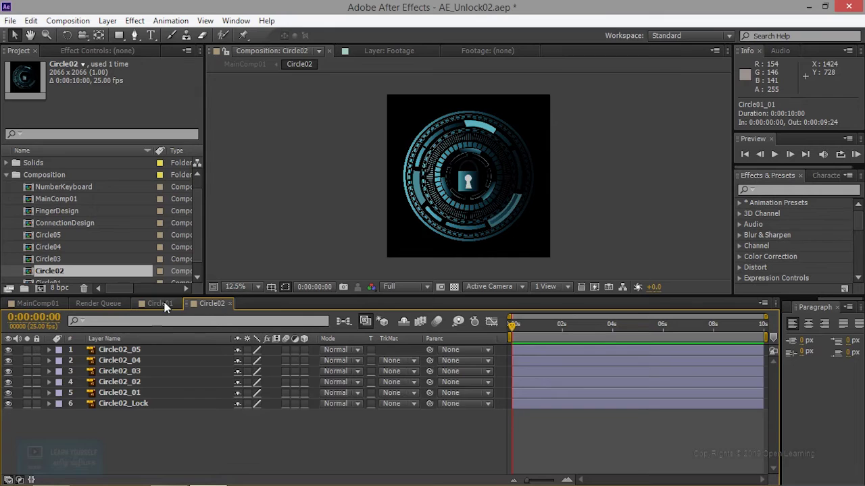
Step: Copy the Transform animation of the Circle01_01 layer in the Circle01 composition
left_click(160, 303)
left_click(50, 371)
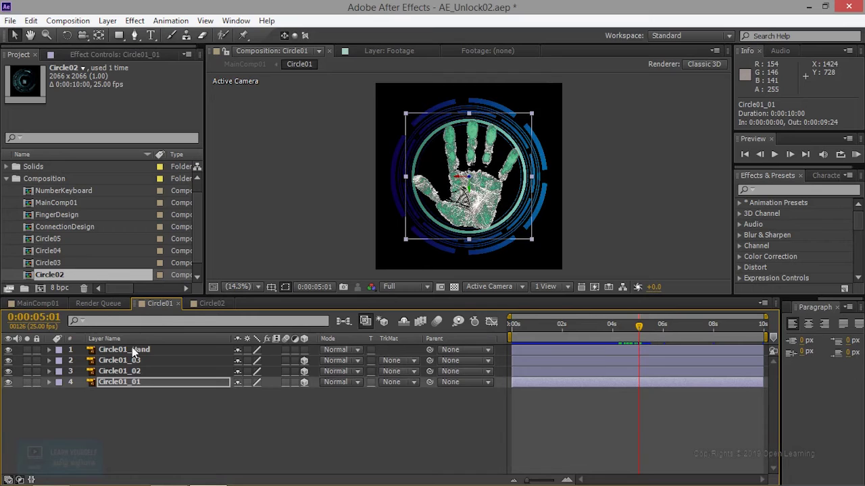
left_click(48, 383)
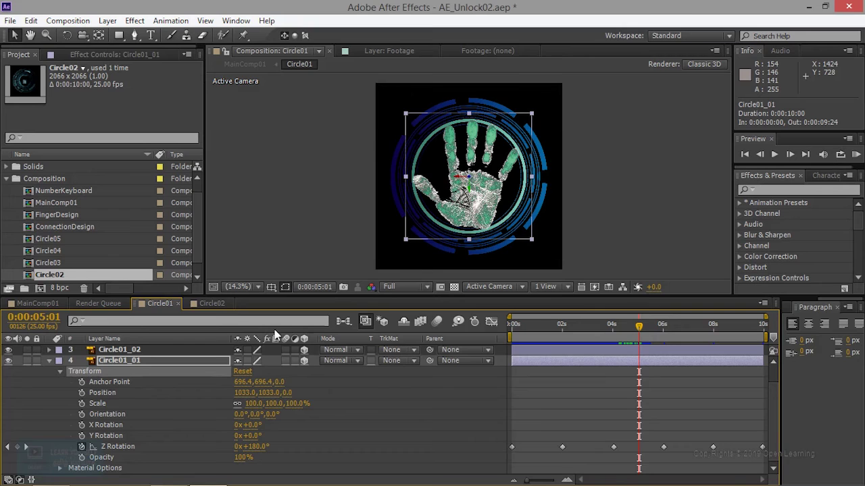
Step: Make all six layers of the Circle02 composition 3D, from Circle02_05 down to Circle02_Lock
left_click(212, 303)
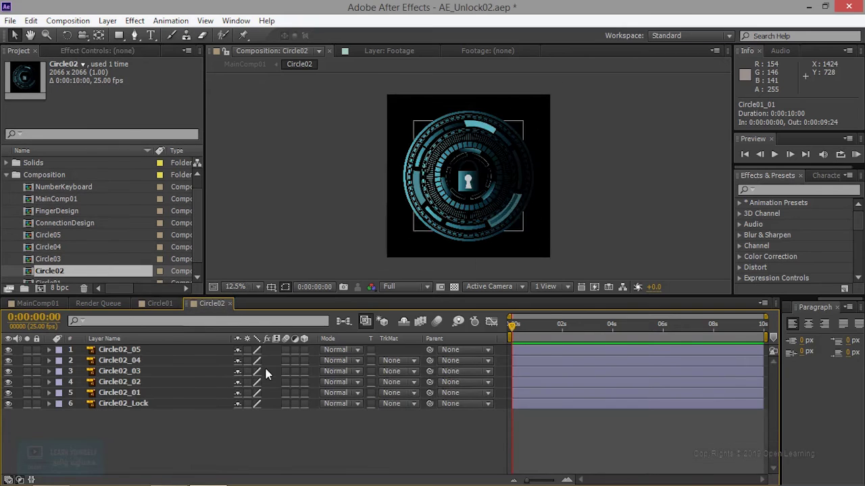
left_click(304, 350)
left_click(304, 361)
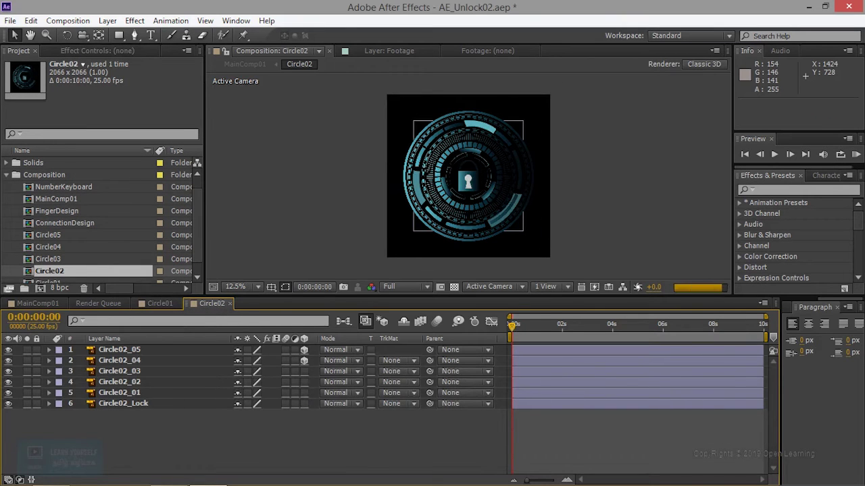
left_click_drag(304, 372, 304, 404)
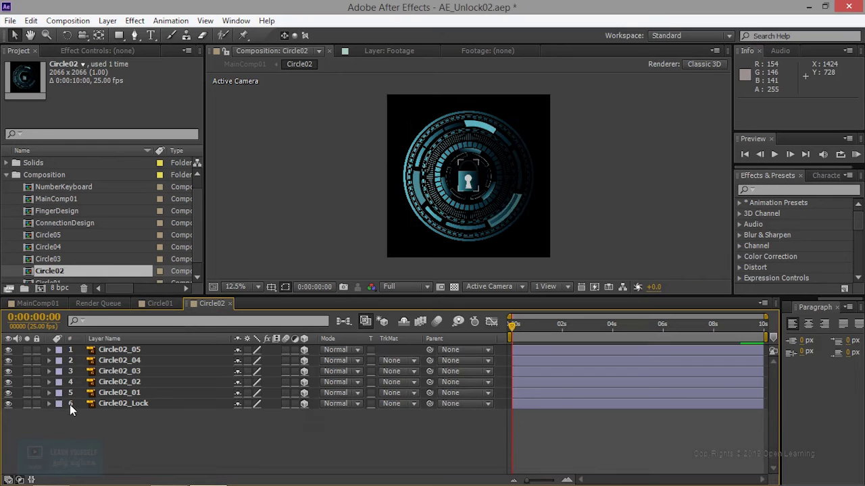
Step: Paste Circle01_01's rotation animation onto the Transform properties of Circle02_Lock, Circle02_02 and Circle02_04 at 0:00:00:00
left_click(47, 404)
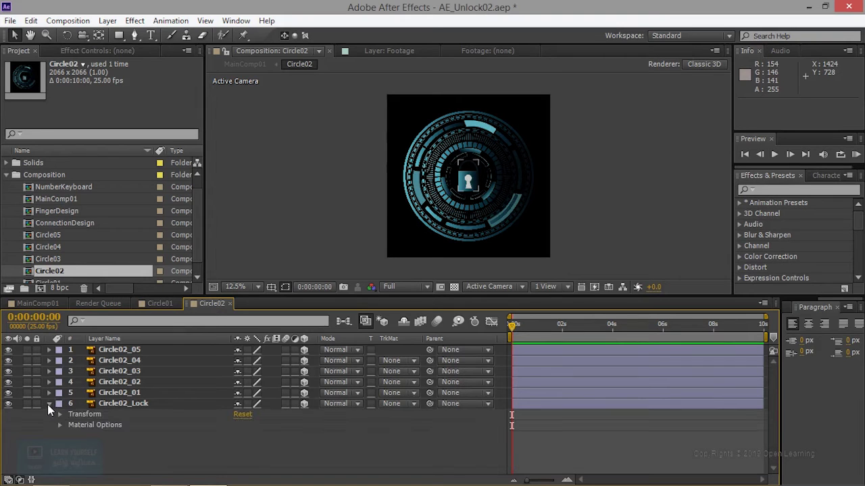
left_click(83, 416)
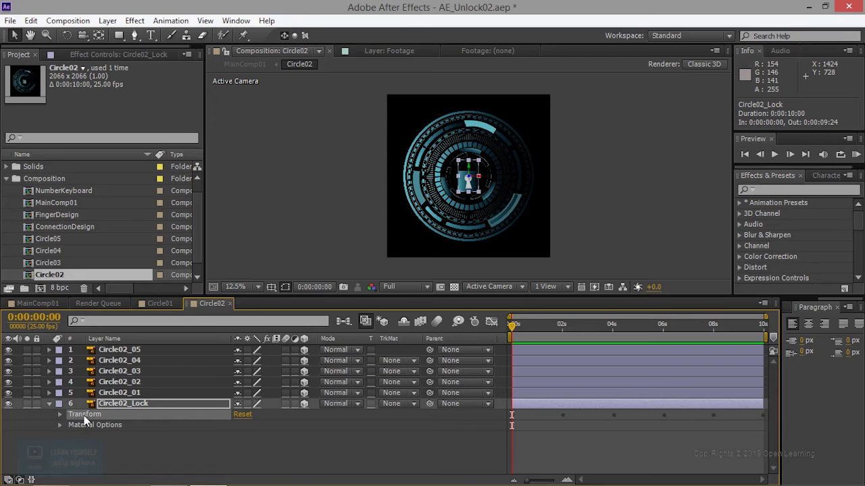
left_click(48, 382)
left_click(94, 391)
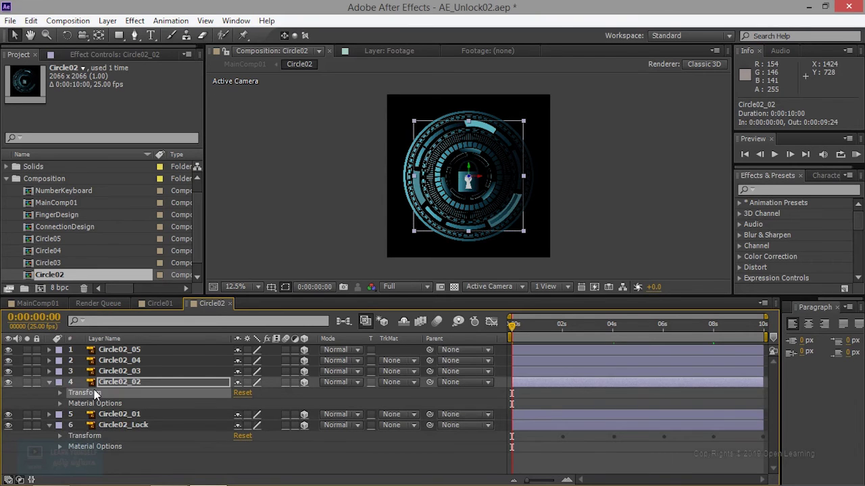
left_click(50, 362)
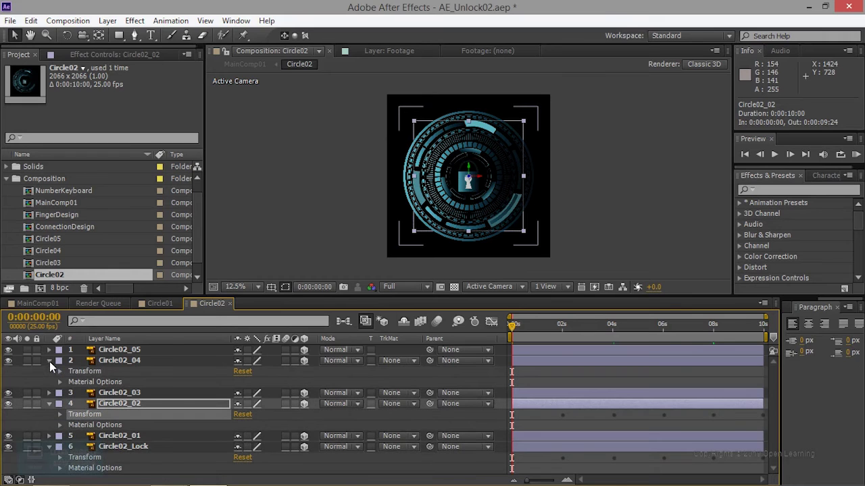
left_click(86, 372)
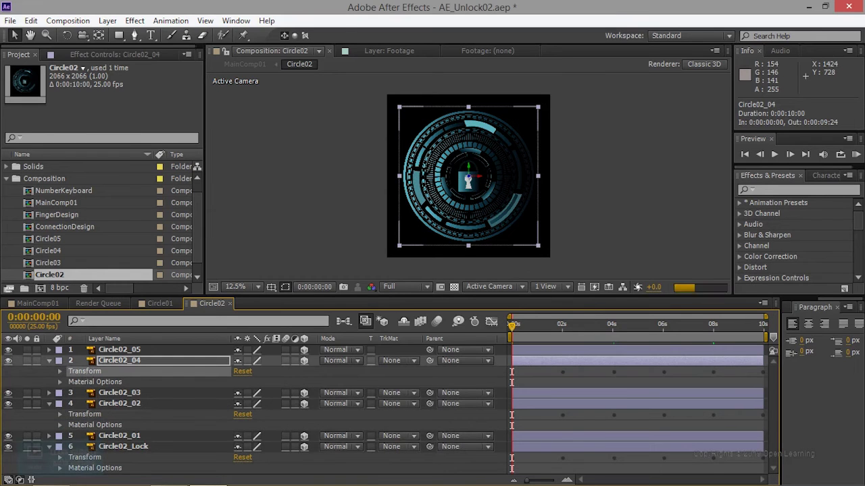
Step: Copy Circle01_02's Transform animation from Circle01 and paste it onto Circle02_05, Circle02_03 and Circle02_01
left_click(161, 303)
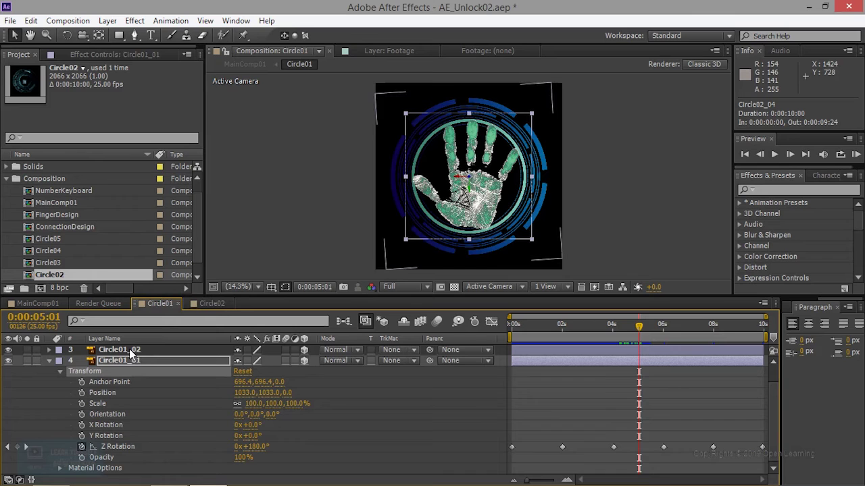
left_click(49, 350)
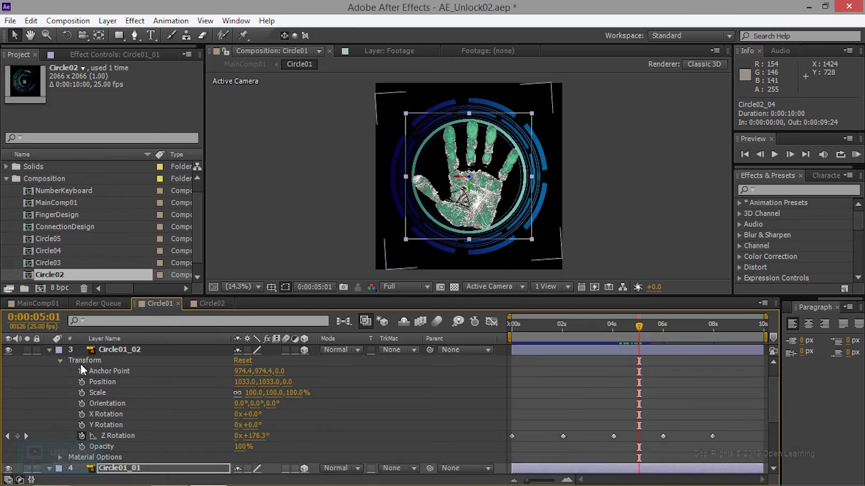
left_click(81, 363)
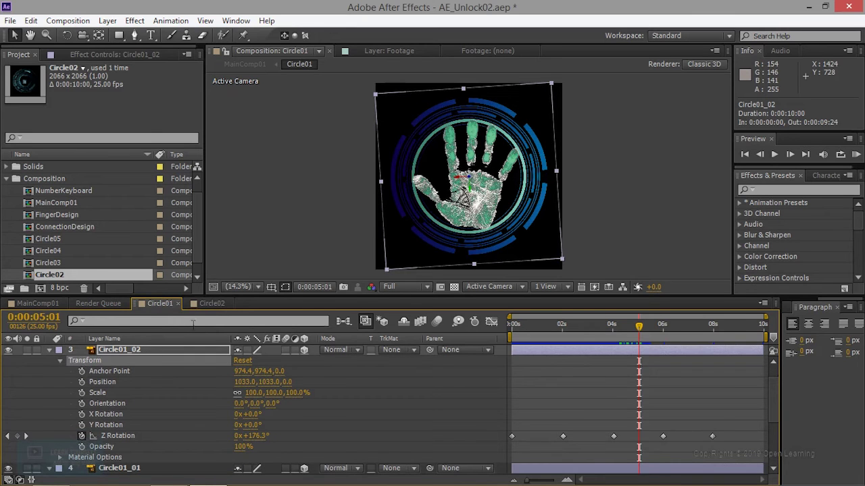
left_click(208, 304)
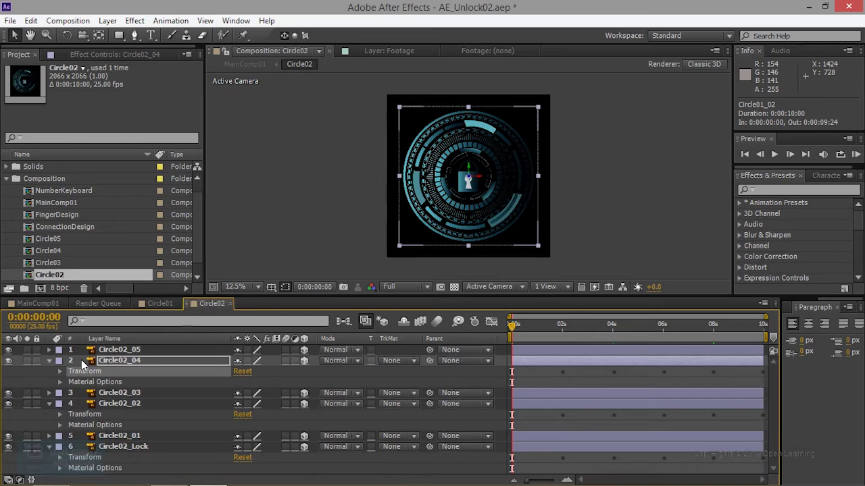
left_click(48, 350)
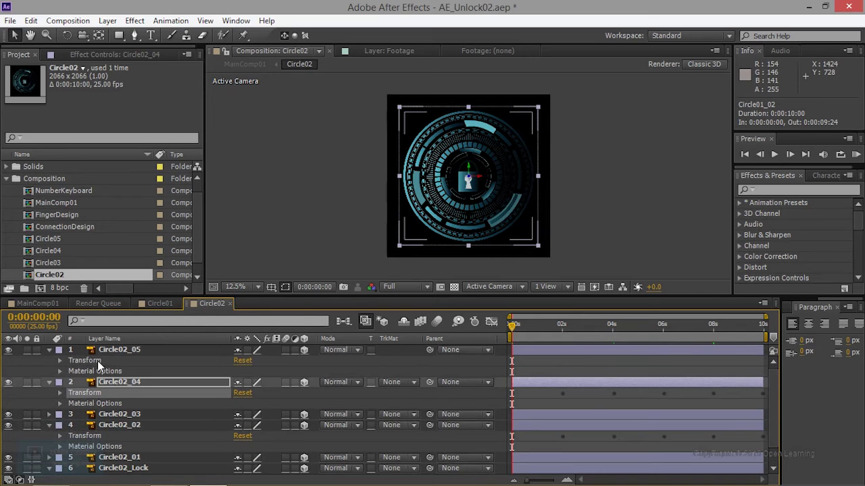
left_click(97, 361)
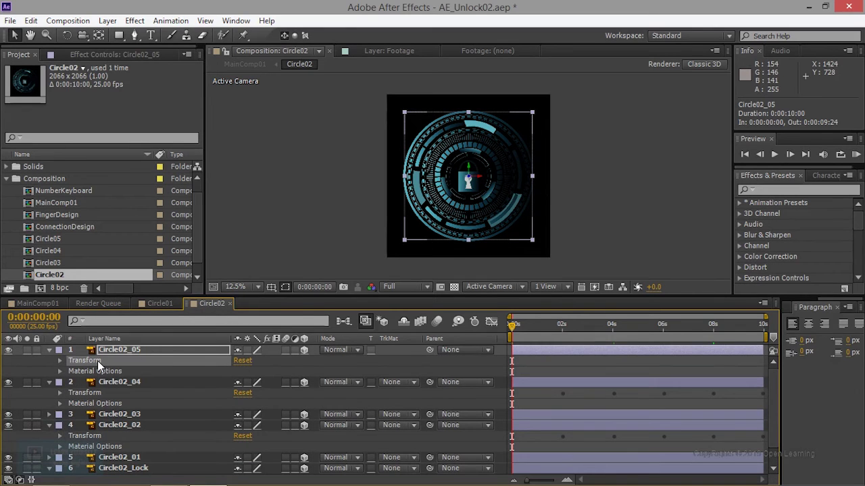
left_click(49, 414)
left_click(95, 425)
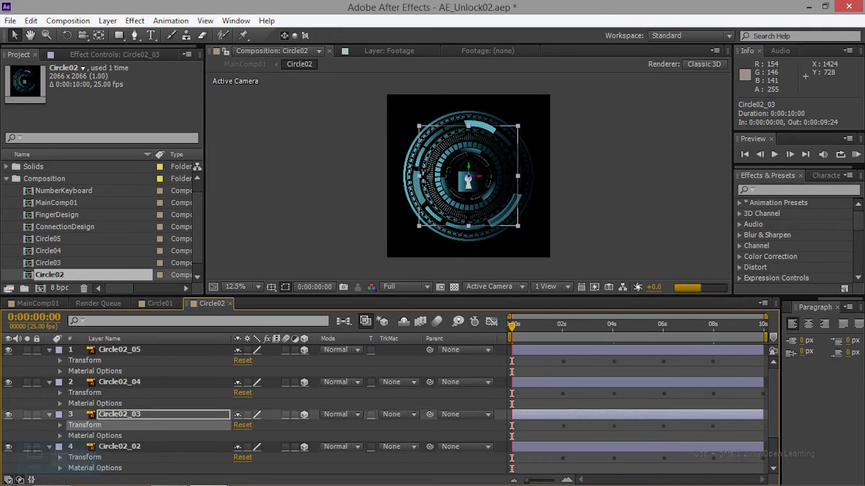
scroll(81, 432, "down", 3)
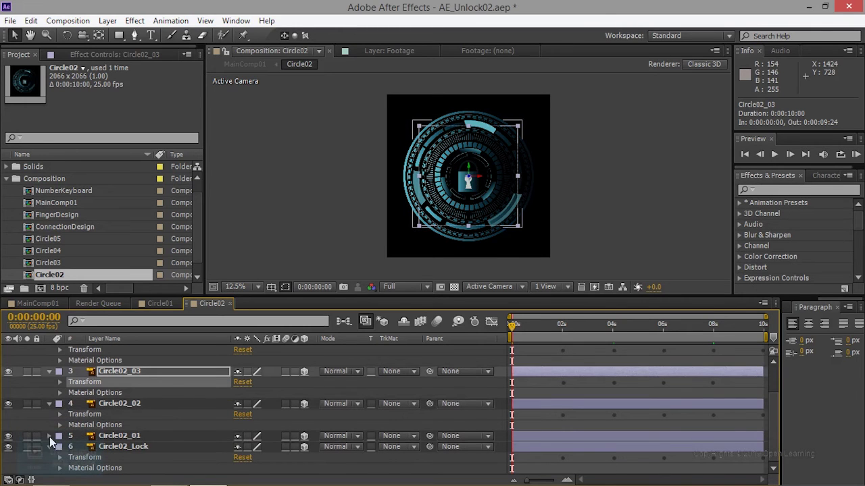
left_click(49, 436)
left_click(95, 449)
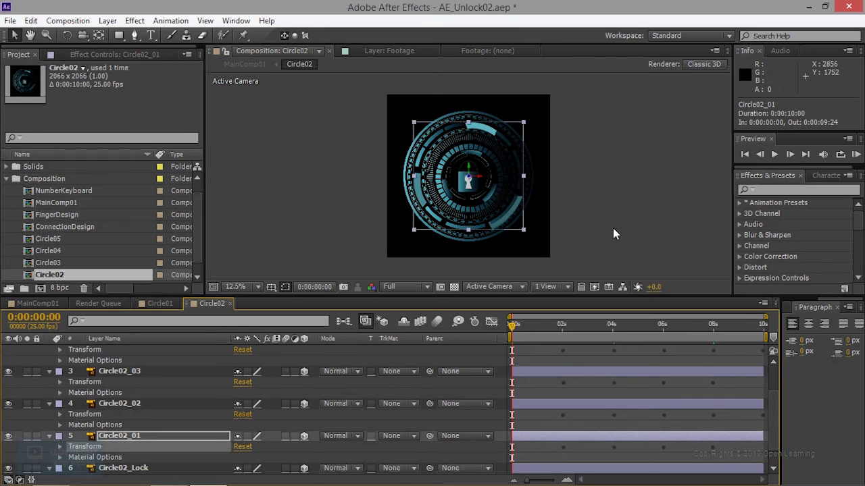
Step: Deselect the layers and preview the rotating rings of the Circle02 composition
left_click(606, 188)
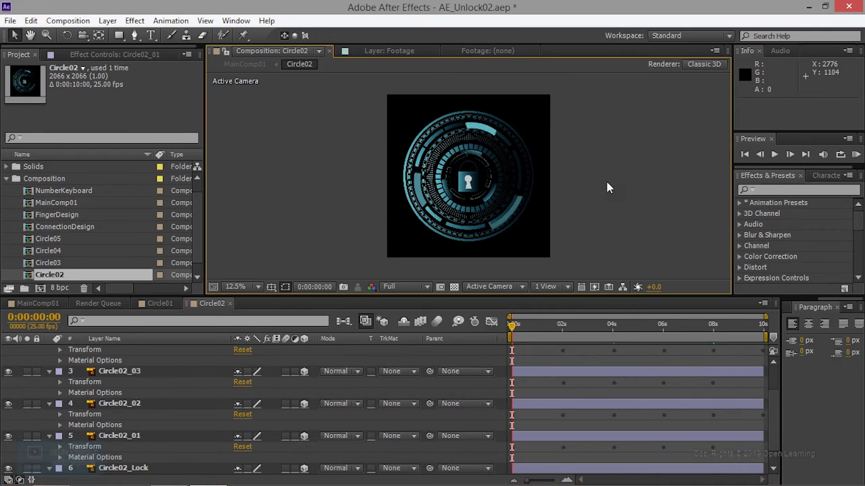
key("space")
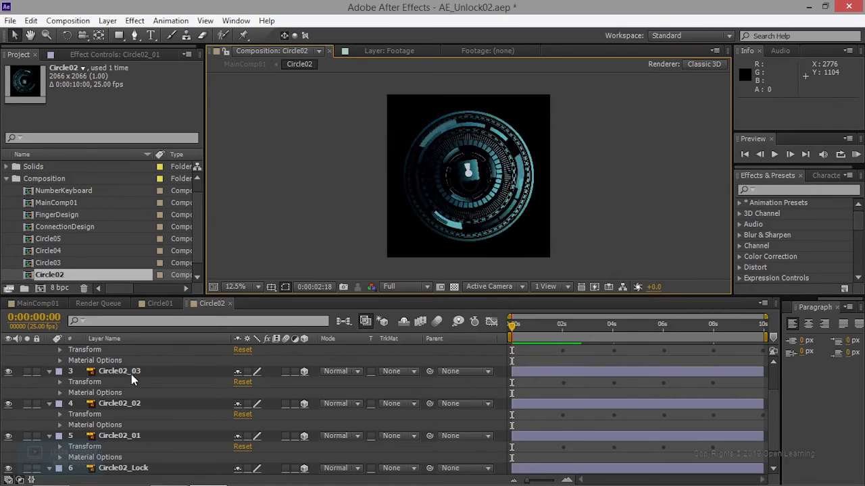
key("space")
Step: Hide and show Circle02_05, Circle02_04, Circle02_03 and Circle02_Lock in turn to identify the part each layer holds
scroll(123, 387, "up", 2)
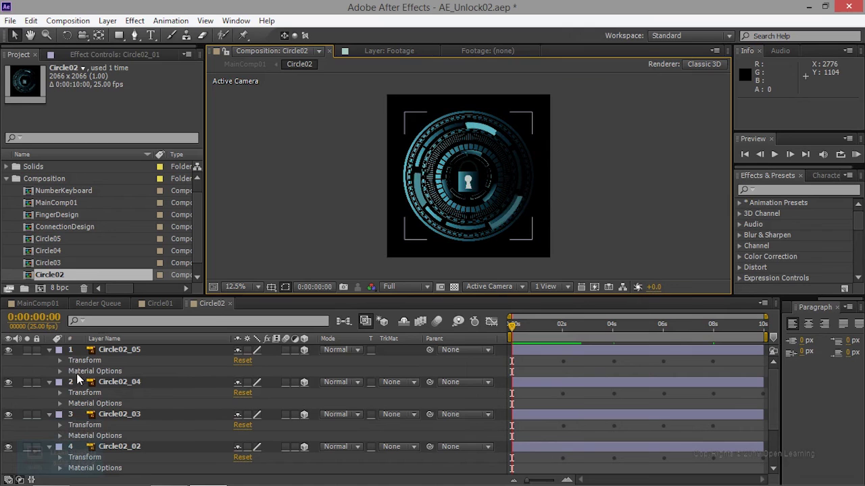
left_click(9, 350)
left_click(9, 350)
left_click(9, 382)
left_click(9, 382)
left_click(9, 414)
left_click(9, 415)
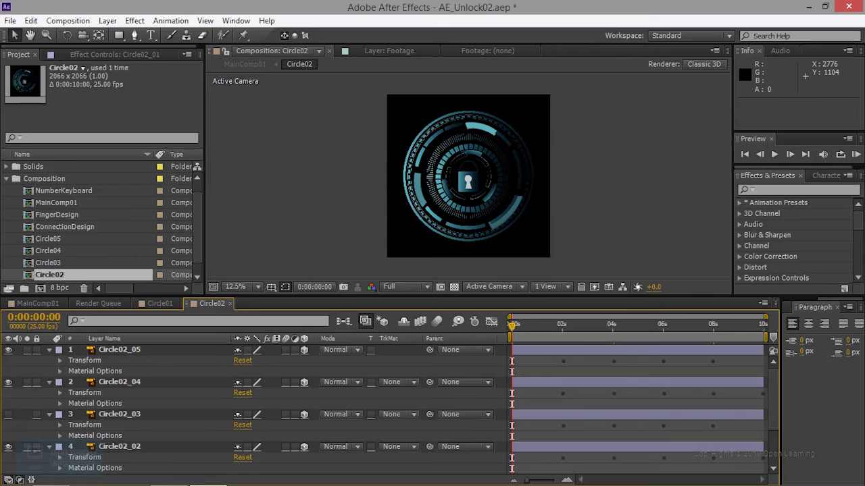
scroll(20, 468, "down", 2)
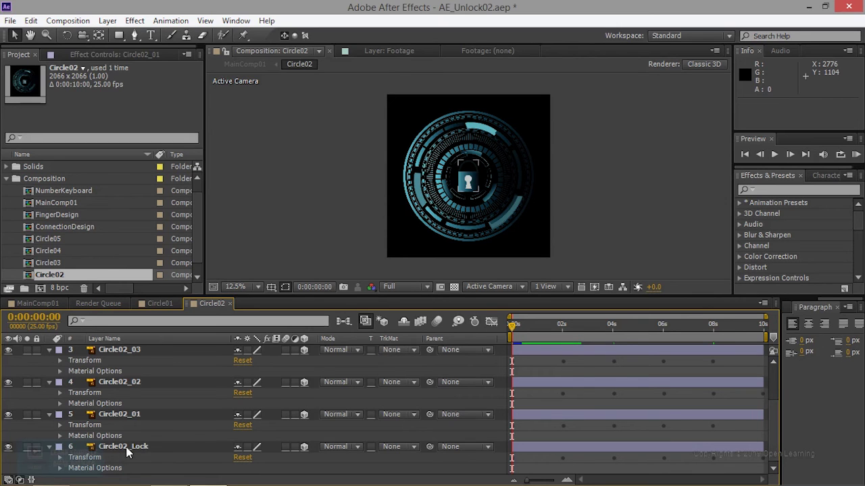
left_click(125, 449)
left_click(9, 447)
left_click(8, 447)
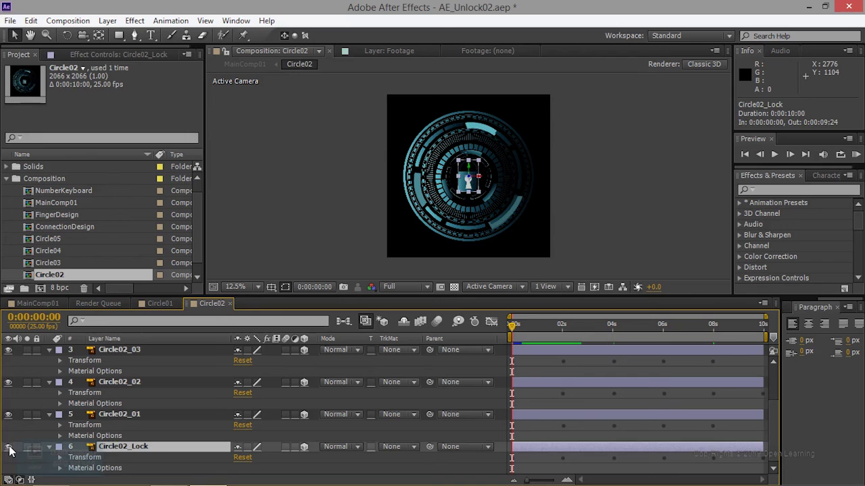
Step: Remove the Z Rotation animation from the Circle02_Lock layer and check the result with a RAM preview
left_click(60, 458)
left_click(83, 459)
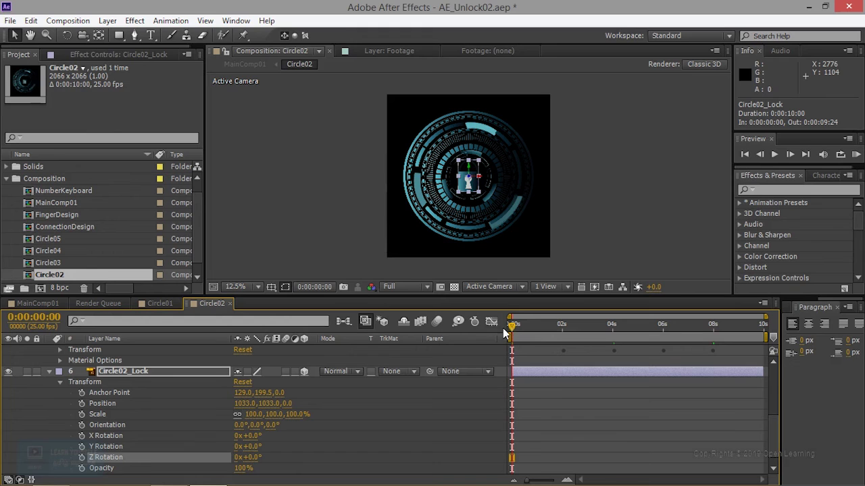
key("KP_0")
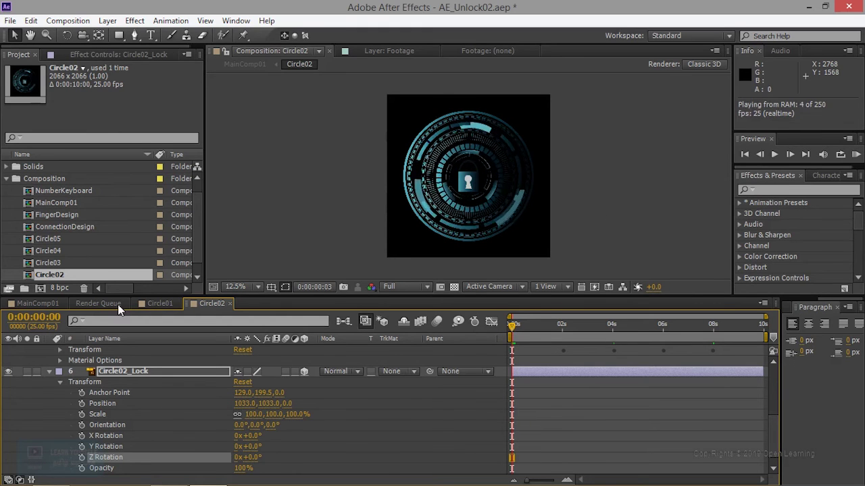
Step: Return to MainComp01, fit the whole frame in the view and play the composition in a maximized viewer
left_click(36, 303)
scroll(505, 212, "down", 4)
scroll(506, 212, "up", 4)
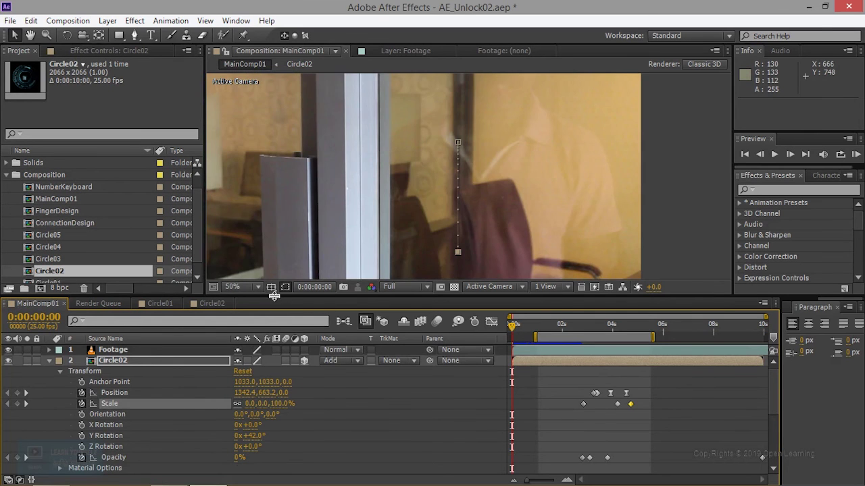
left_click(250, 288)
left_click(289, 73)
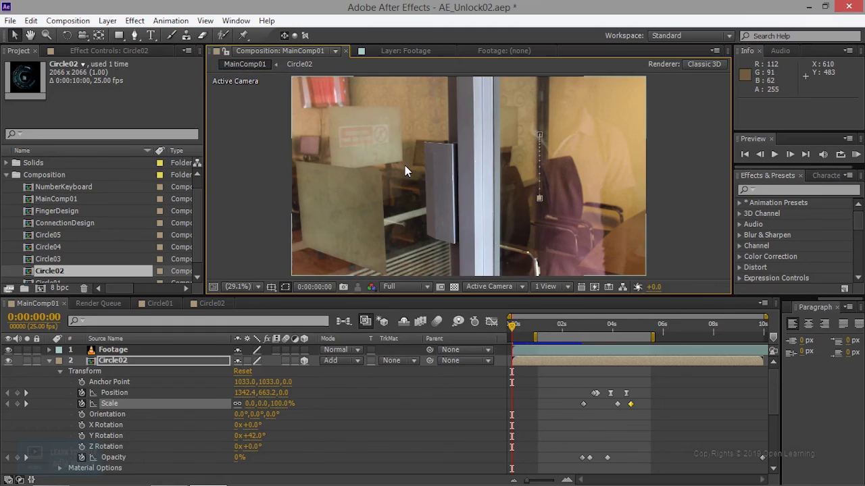
key("grave")
key("space")
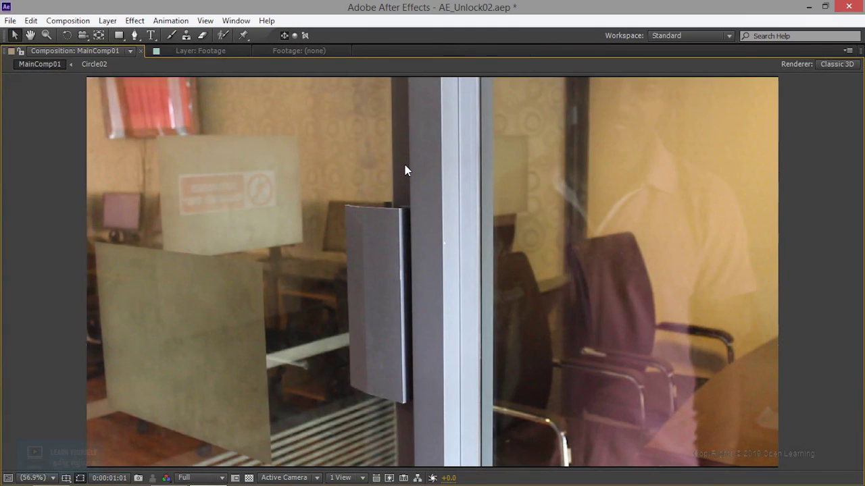